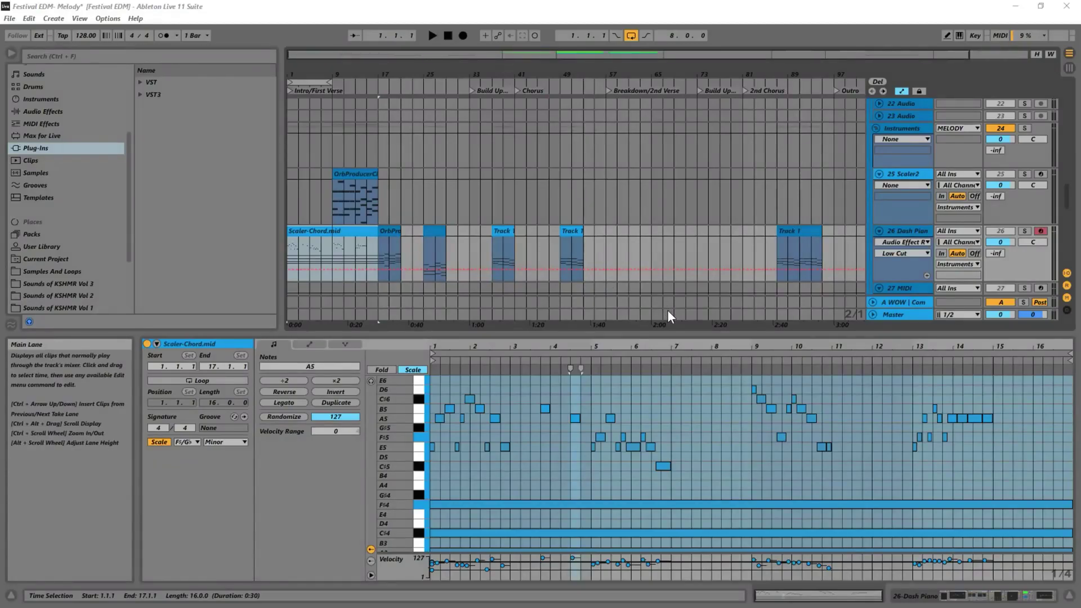
- Enlarge the arrangement area so tracks 27 MIDI and 28 Cymatics appear below Dash Piano
{"action": "left_click_drag", "start_coordinate": [529, 332], "coordinate": [536, 428]}
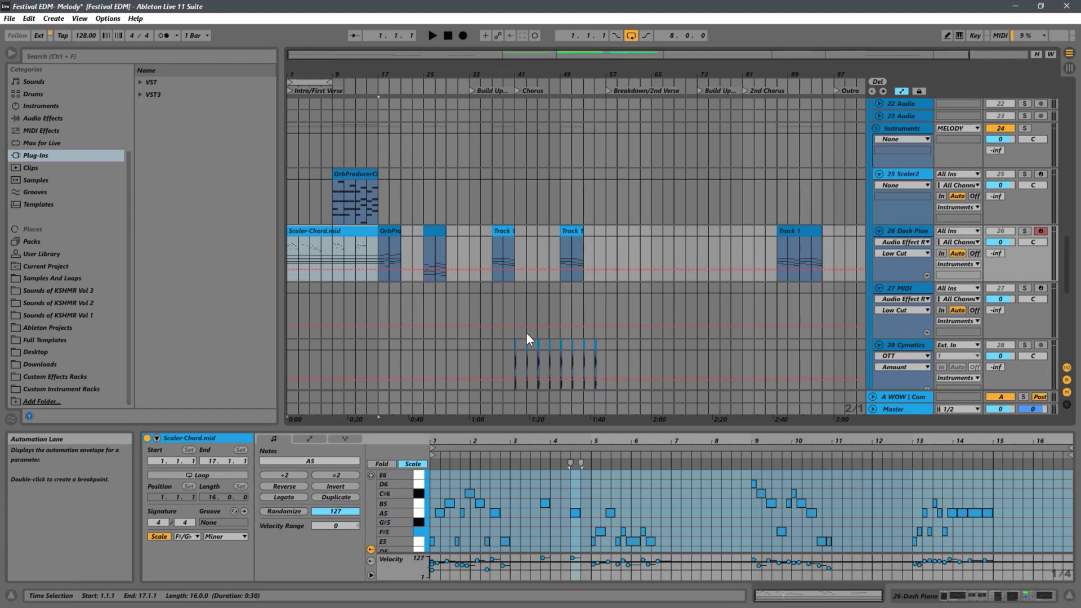
- Play the Scaler-Chord clip with a larger note editor and solo the 26 Dash Piano track
{"action": "left_click", "coordinate": [291, 256]}
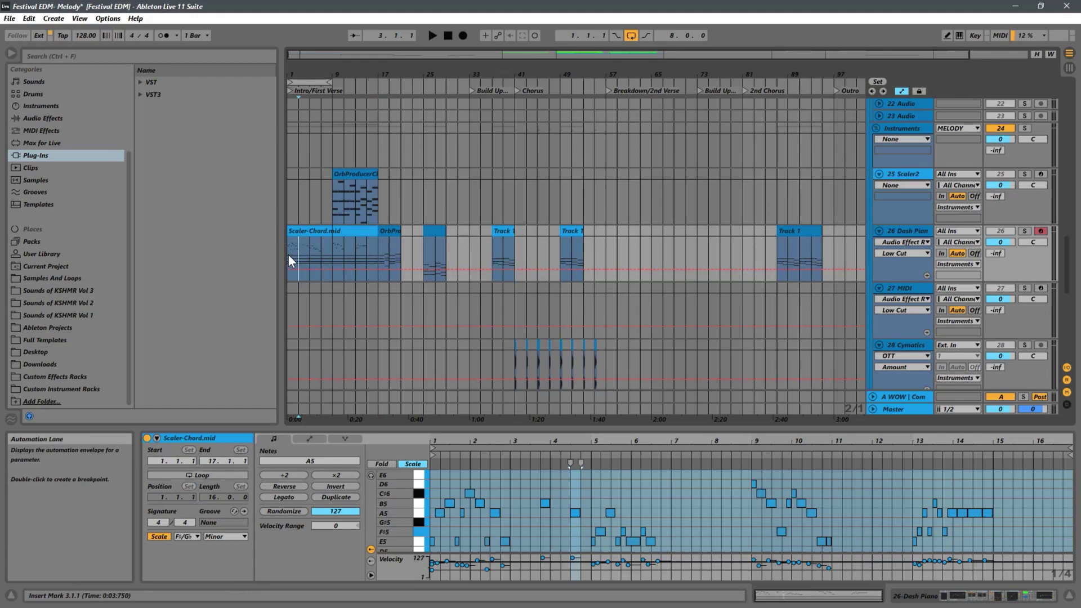
{"action": "left_click_drag", "start_coordinate": [636, 430], "coordinate": [637, 320]}
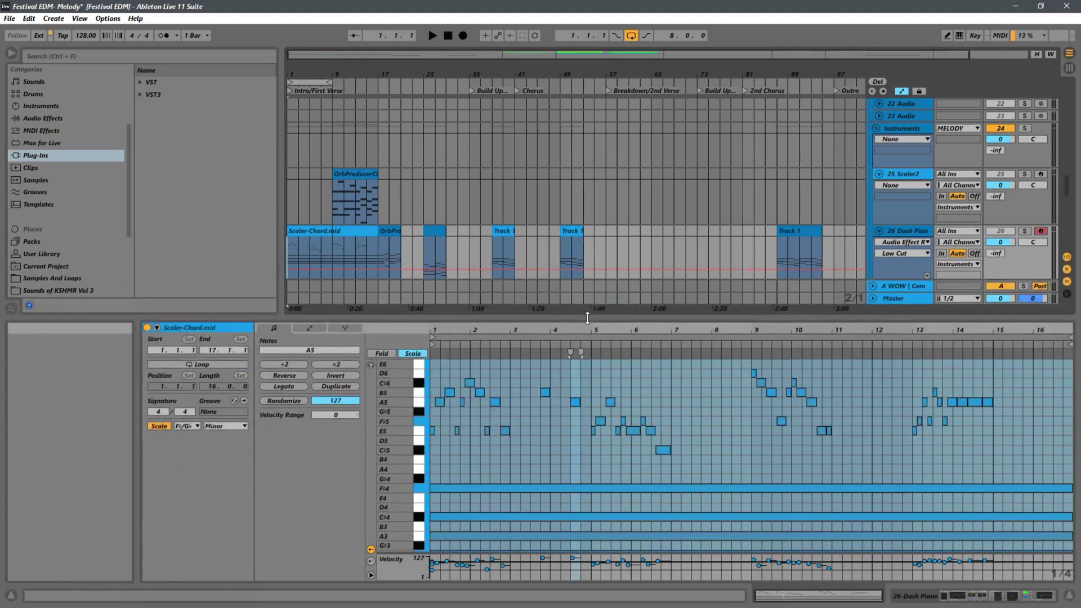
{"action": "key", "text": "space"}
{"action": "left_click", "coordinate": [1025, 231]}
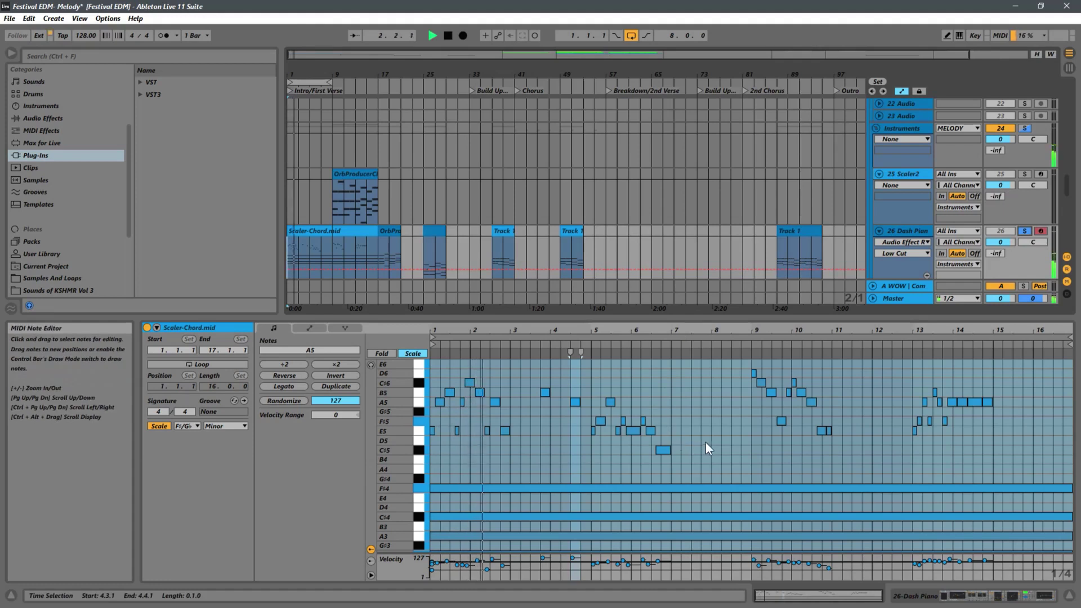
{"action": "key", "text": "space"}
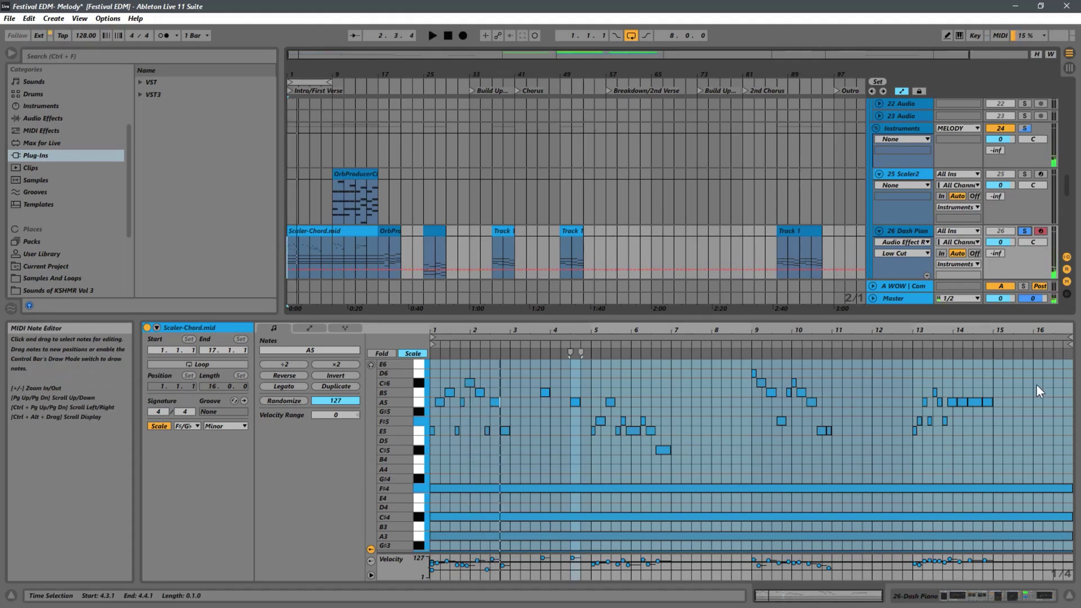
- Select the C#5–D6 melody notes, then enlarge the arrangement and zoom to its start
{"action": "left_click_drag", "start_coordinate": [1052, 372], "coordinate": [401, 480]}
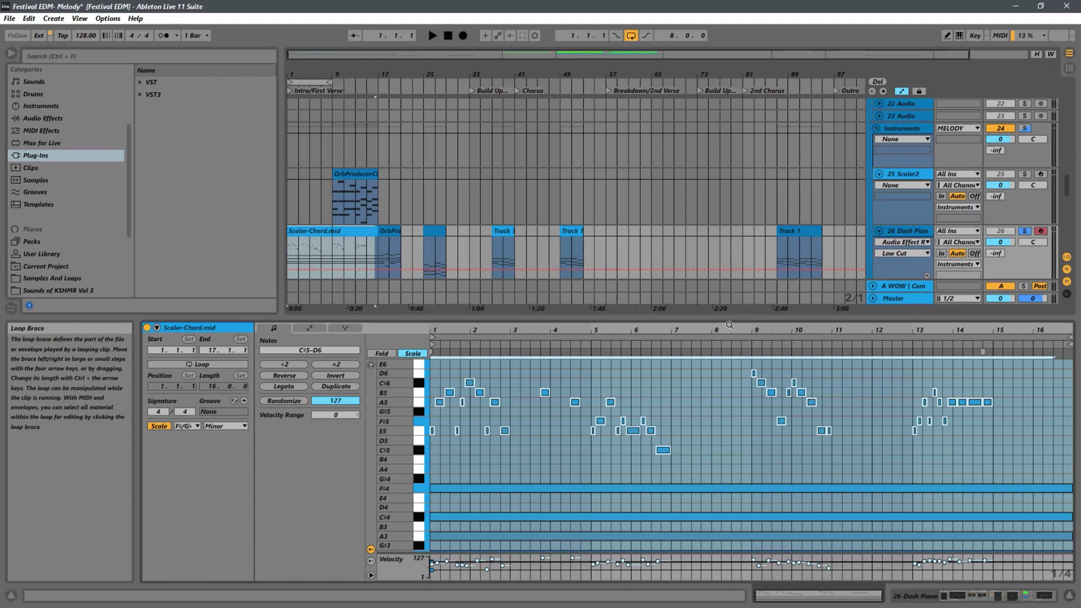
{"action": "left_click_drag", "start_coordinate": [737, 314], "coordinate": [735, 414]}
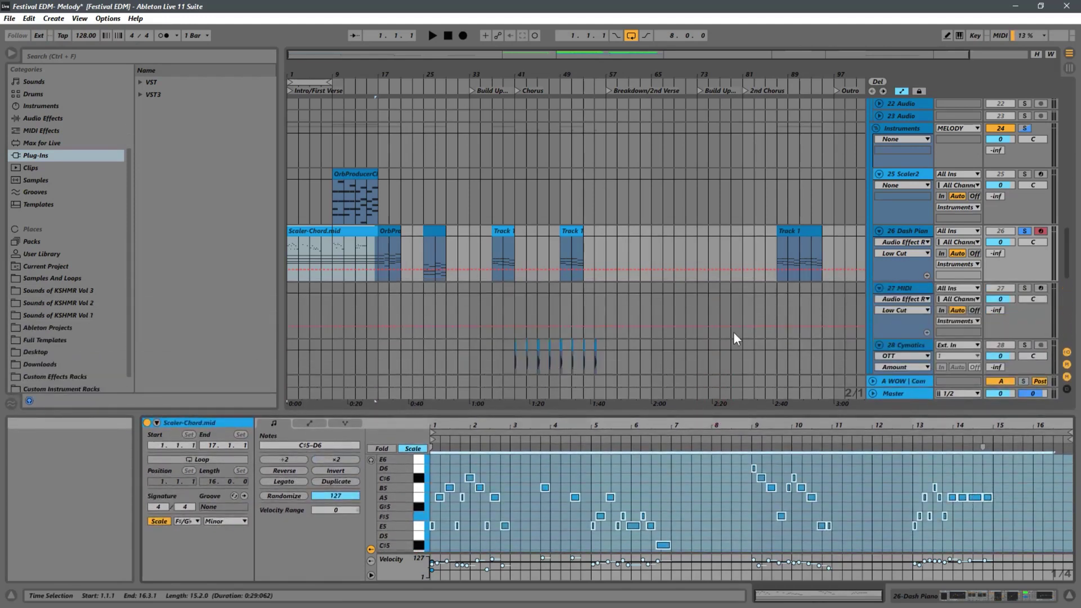
{"action": "left_click_drag", "start_coordinate": [371, 74], "coordinate": [519, 147]}
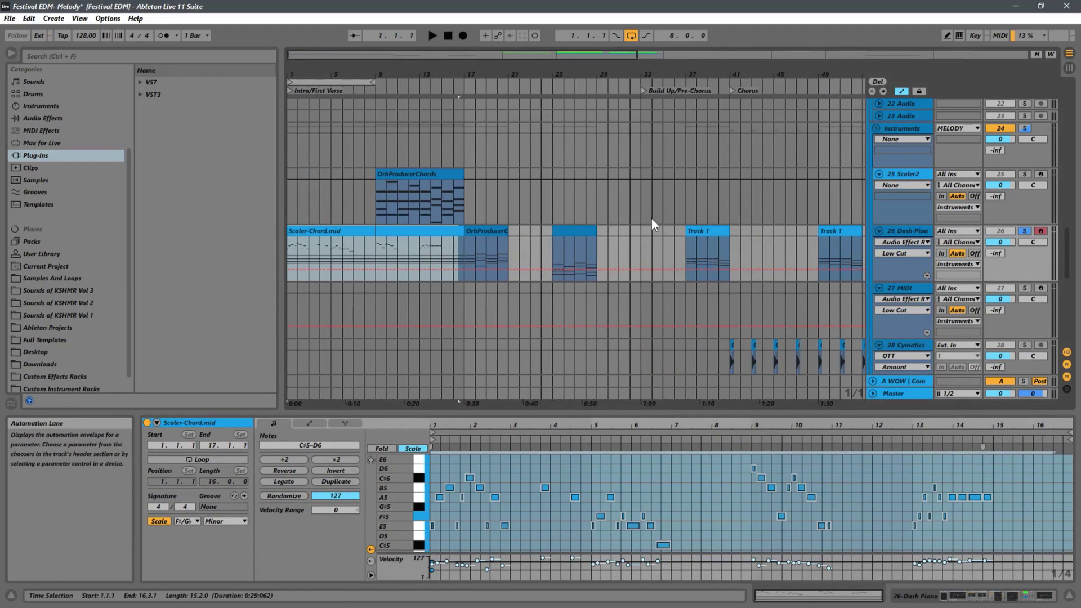
- Audition the Track 1 chord clips at bars 37 and 49, then stop playback
{"action": "left_click", "coordinate": [555, 242]}
{"action": "left_click", "coordinate": [686, 257]}
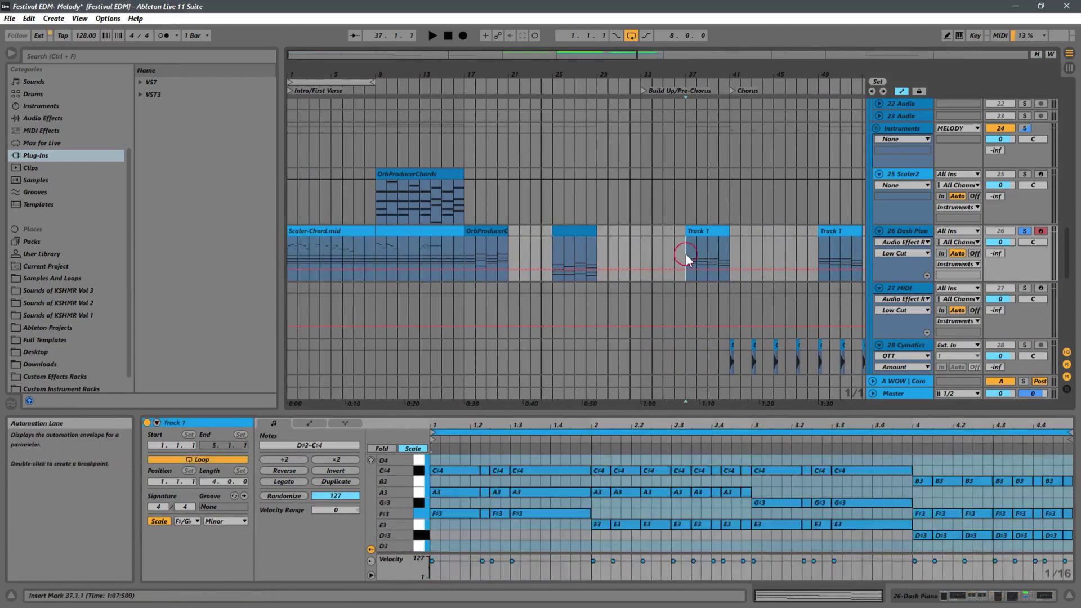
{"action": "key", "text": "space"}
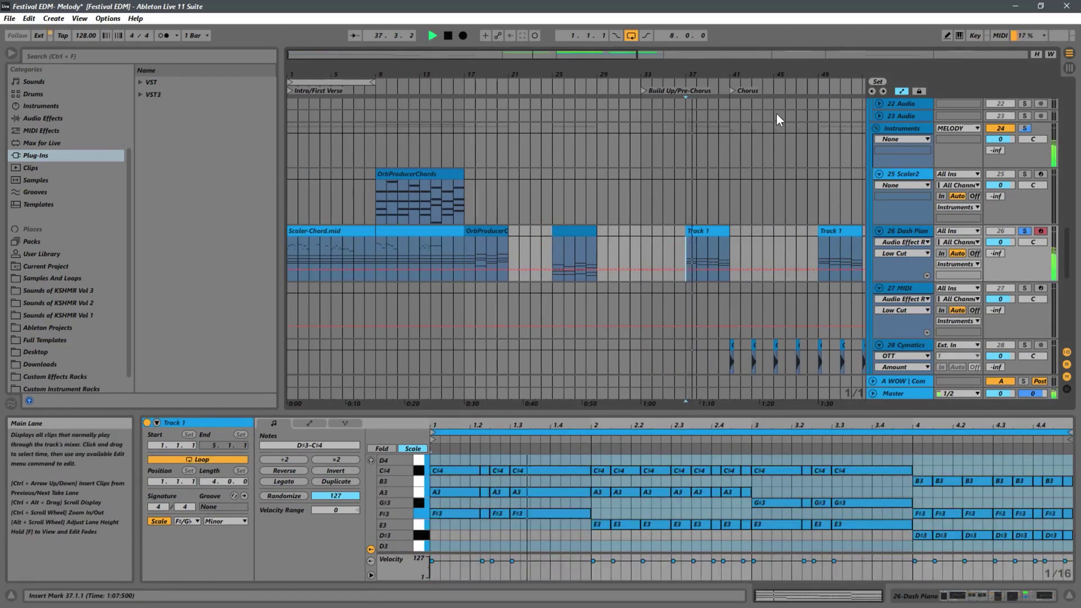
{"action": "left_click_drag", "start_coordinate": [586, 73], "coordinate": [603, 52]}
{"action": "left_click", "coordinate": [645, 251]}
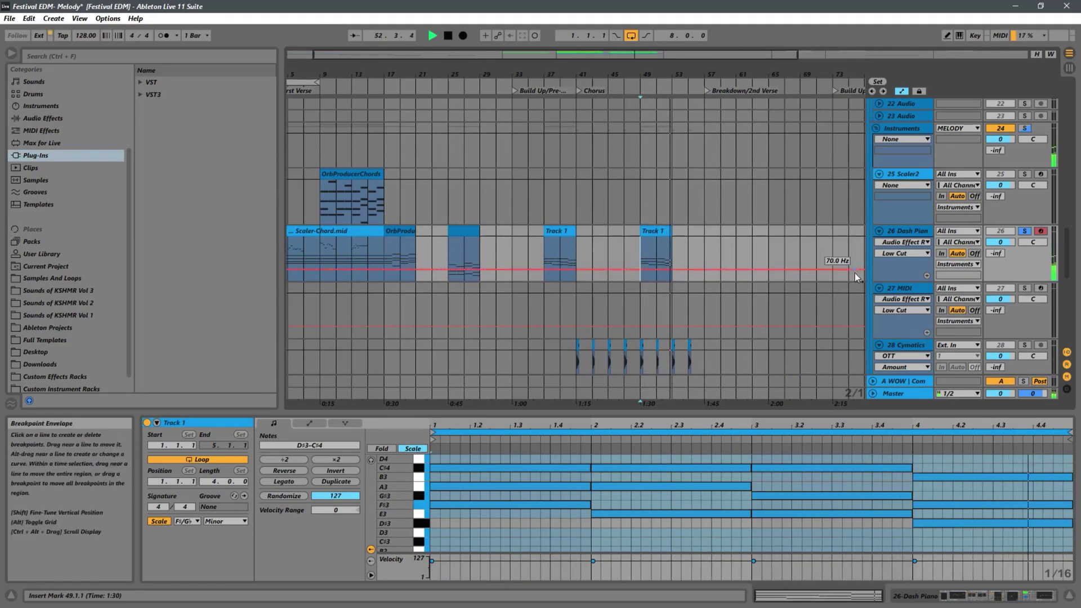
{"action": "key", "text": "space"}
- Adjust the arrangement zoom and select the 27 MIDI track
{"action": "left_click", "coordinate": [414, 73]}
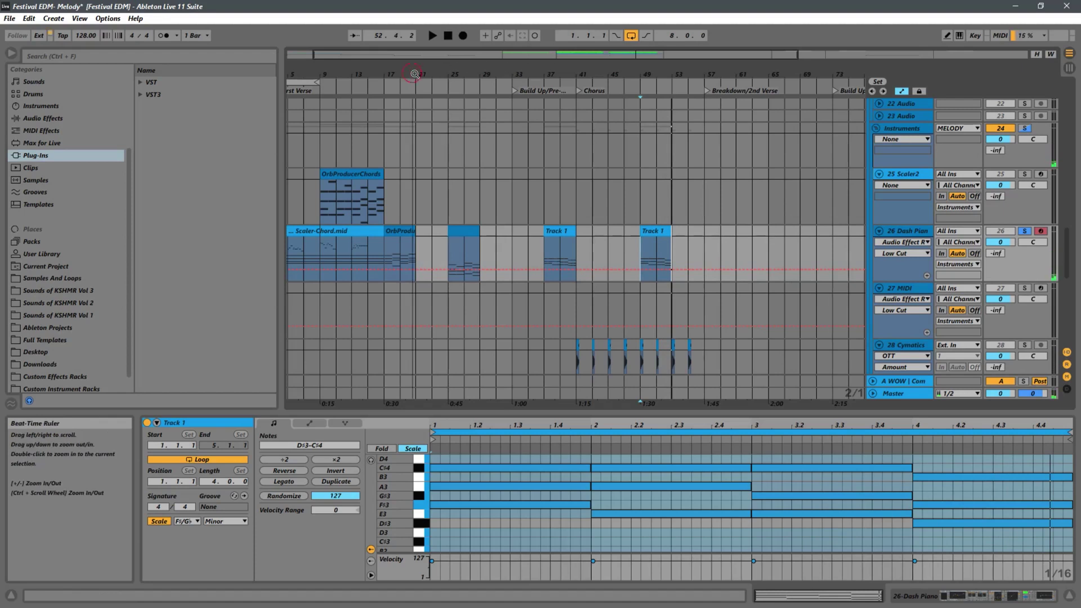
{"action": "left_click_drag", "start_coordinate": [413, 73], "coordinate": [448, 76]}
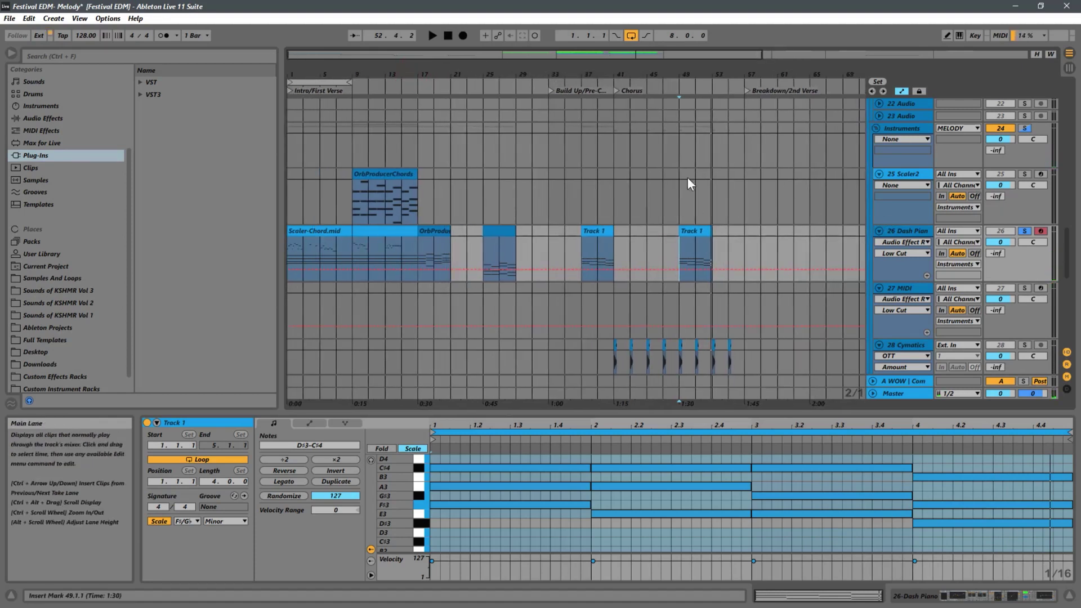
{"action": "scroll", "coordinate": [676, 188], "scroll_direction": "down", "scroll_amount": 3}
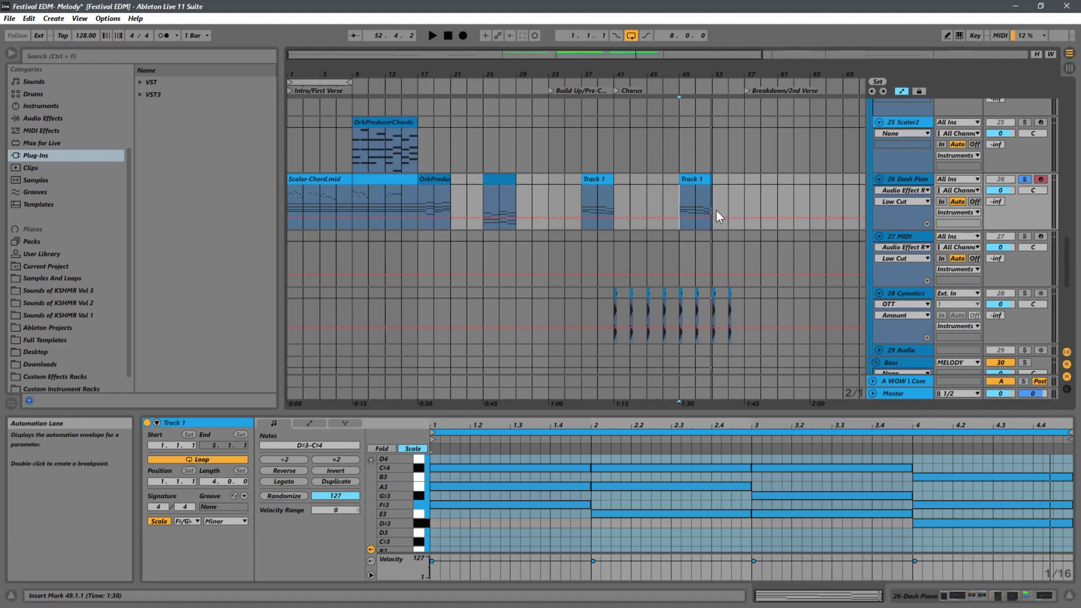
{"action": "left_click", "coordinate": [711, 259]}
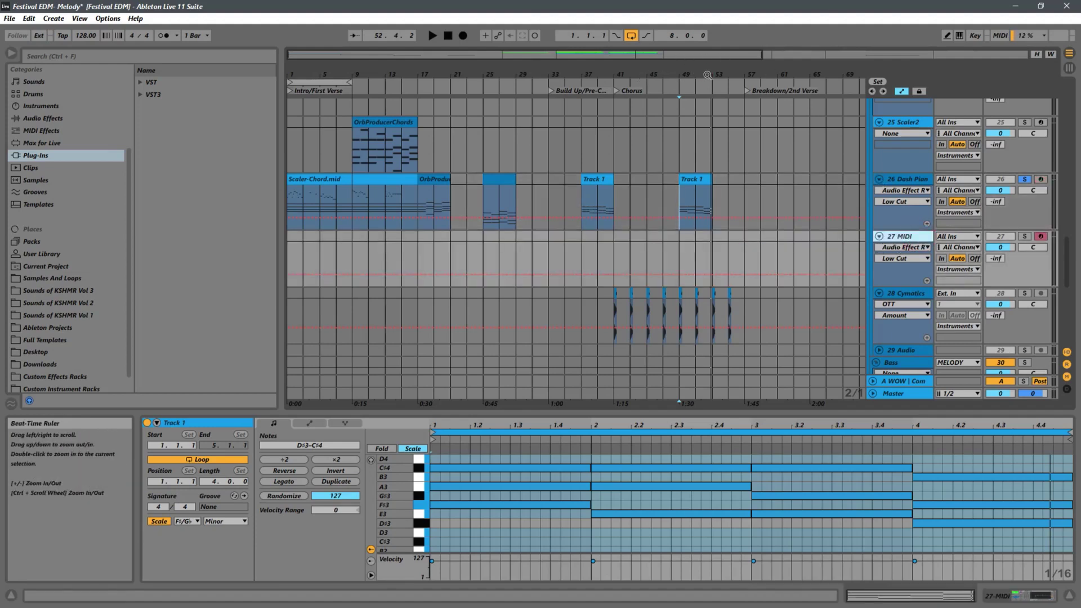
{"action": "left_click_drag", "start_coordinate": [708, 74], "coordinate": [708, 63]}
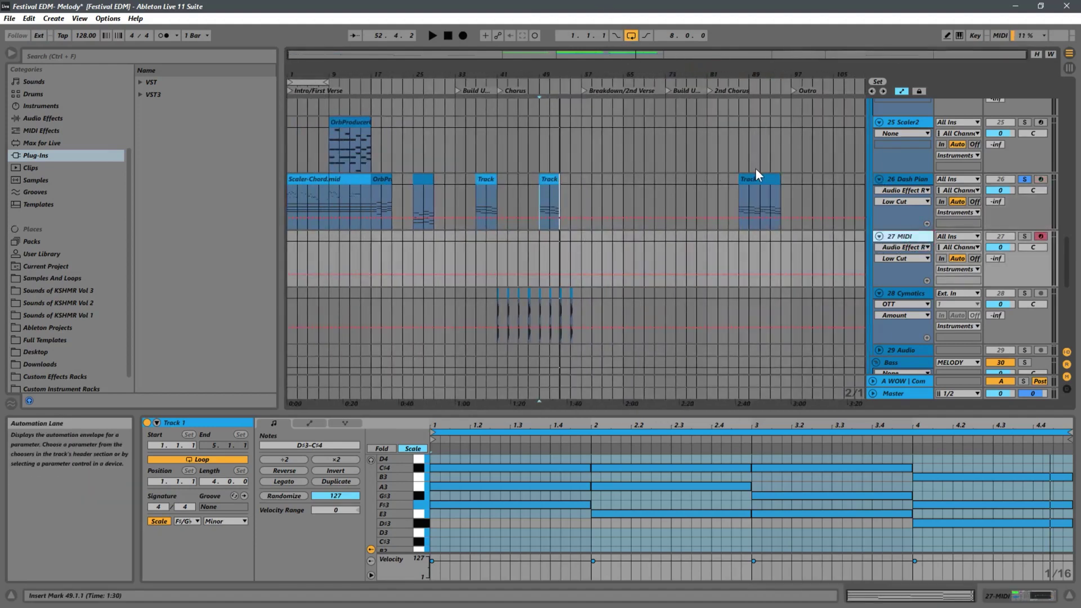
- Load Spectrasonics Keyscape onto track 27 MIDI with the LA Custom C7 - Cinematic patch
{"action": "left_click", "coordinate": [848, 194]}
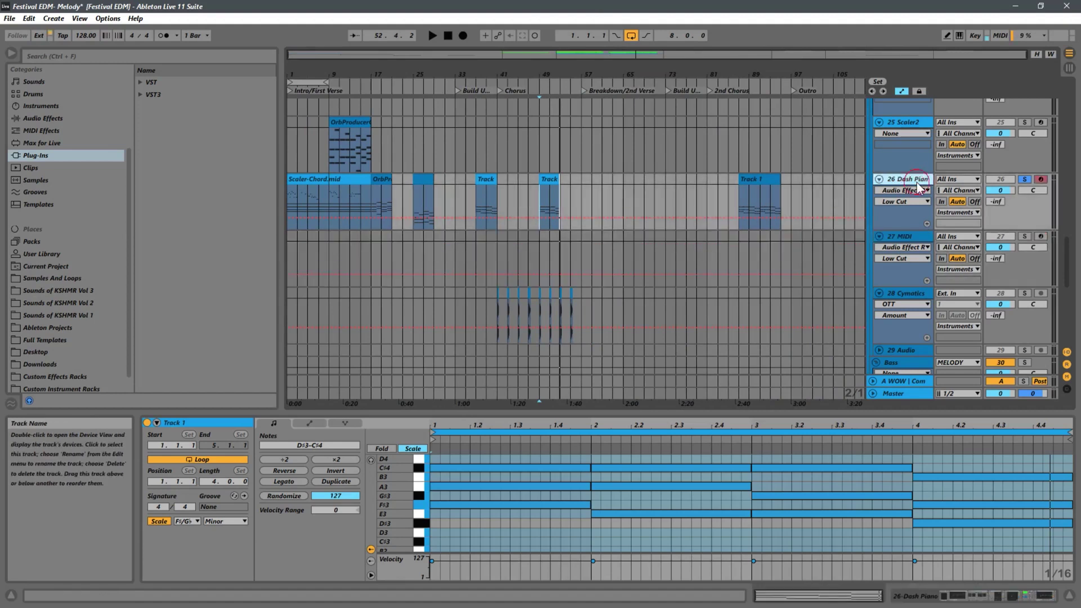
{"action": "left_click", "coordinate": [885, 241]}
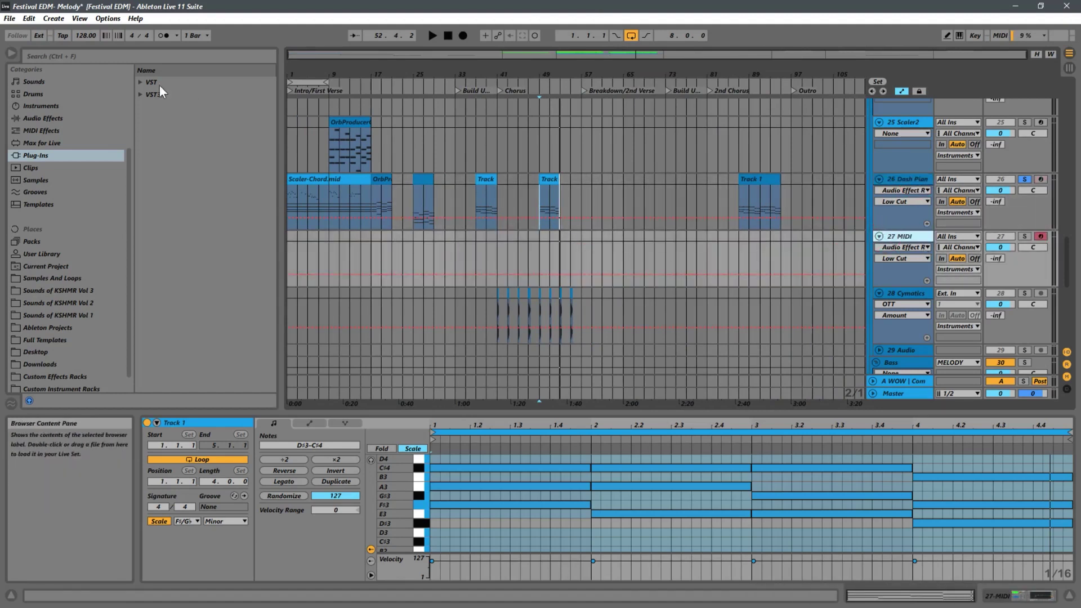
{"action": "left_click", "coordinate": [141, 82]}
{"action": "scroll", "coordinate": [251, 304], "scroll_direction": "down", "scroll_amount": 10}
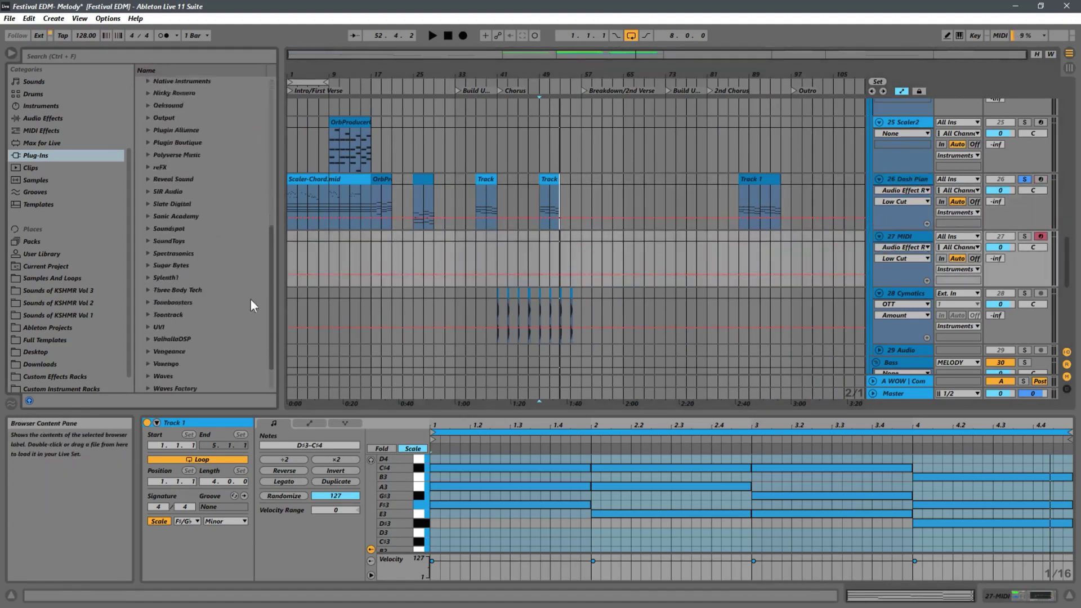
{"action": "left_click", "coordinate": [150, 214]}
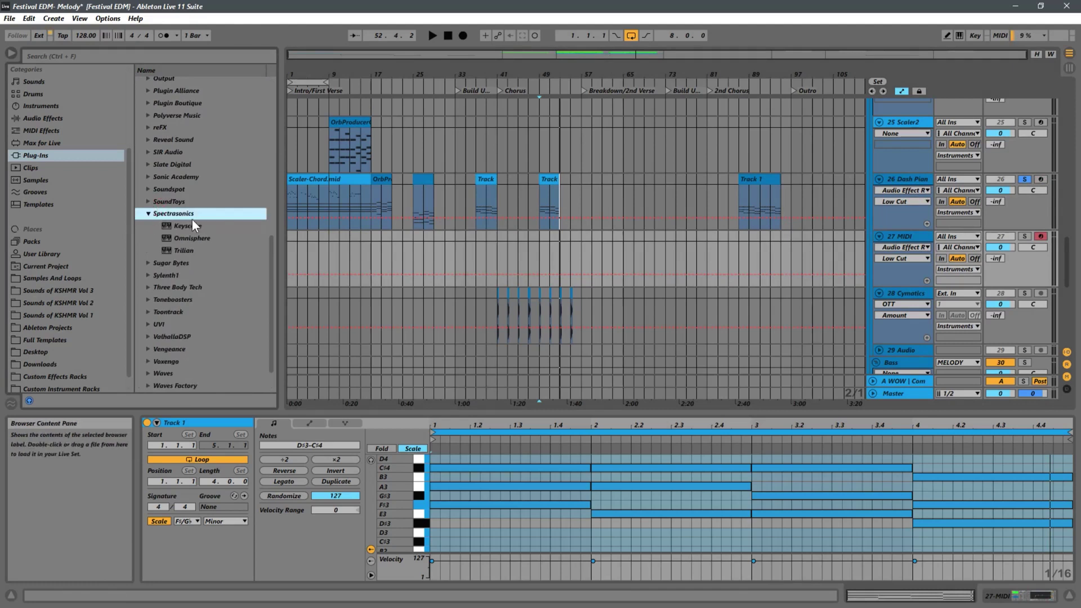
{"action": "left_click", "coordinate": [183, 228]}
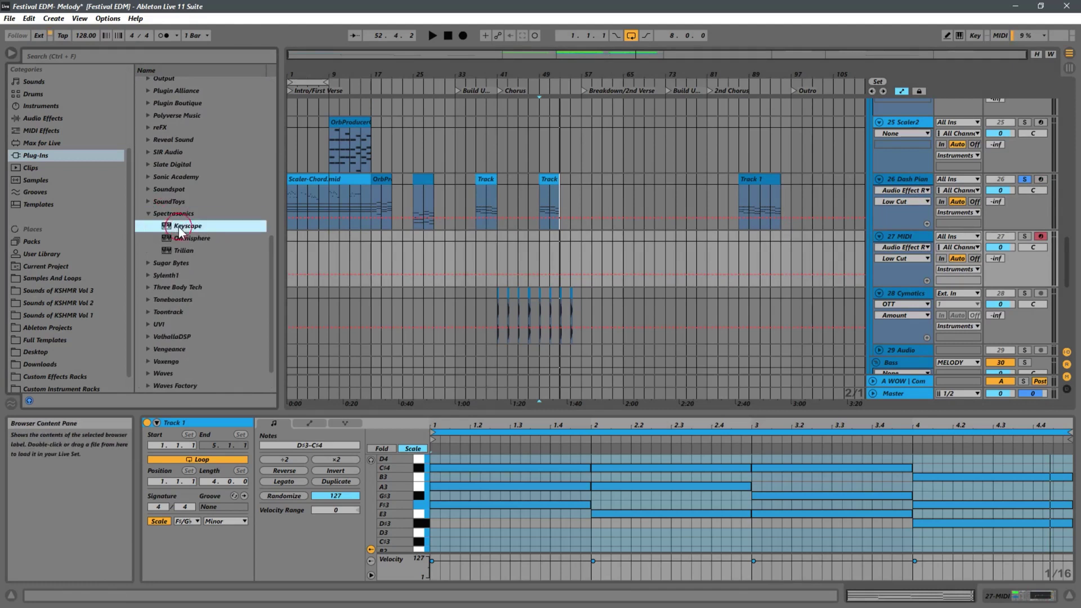
{"action": "left_click", "coordinate": [731, 255]}
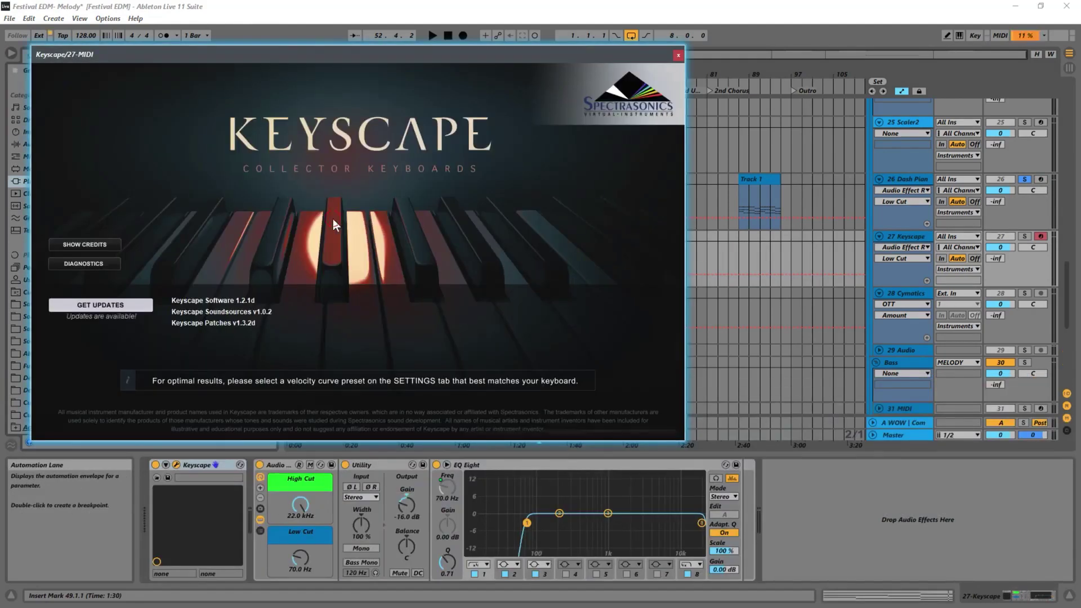
{"action": "left_click", "coordinate": [79, 272]}
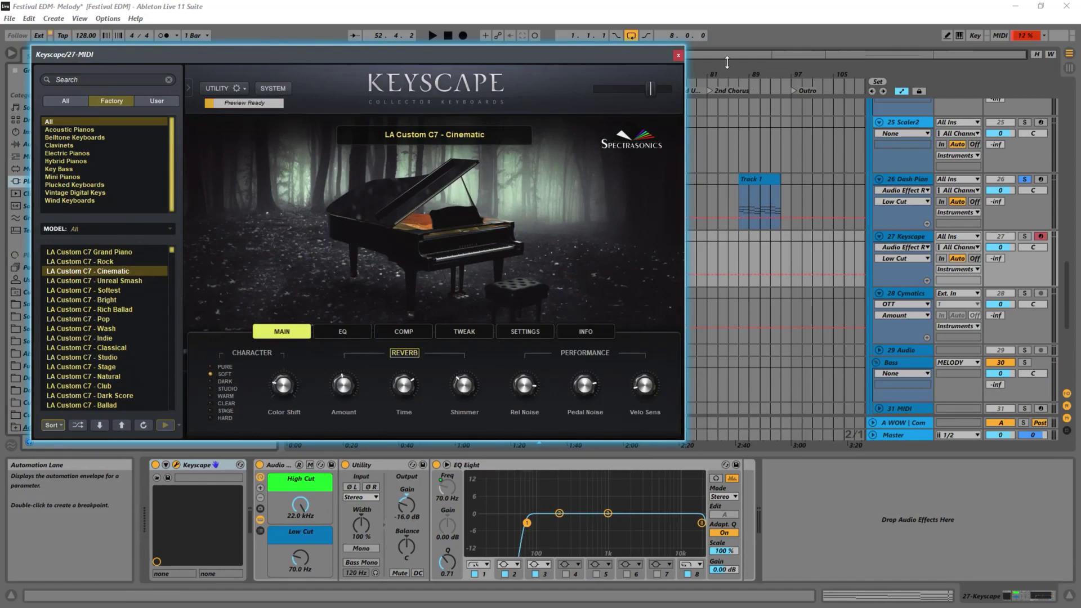
- Copy the bar-49 chord clip onto the Keyscape track at bar 41, solo it and play
{"action": "left_click", "coordinate": [678, 56]}
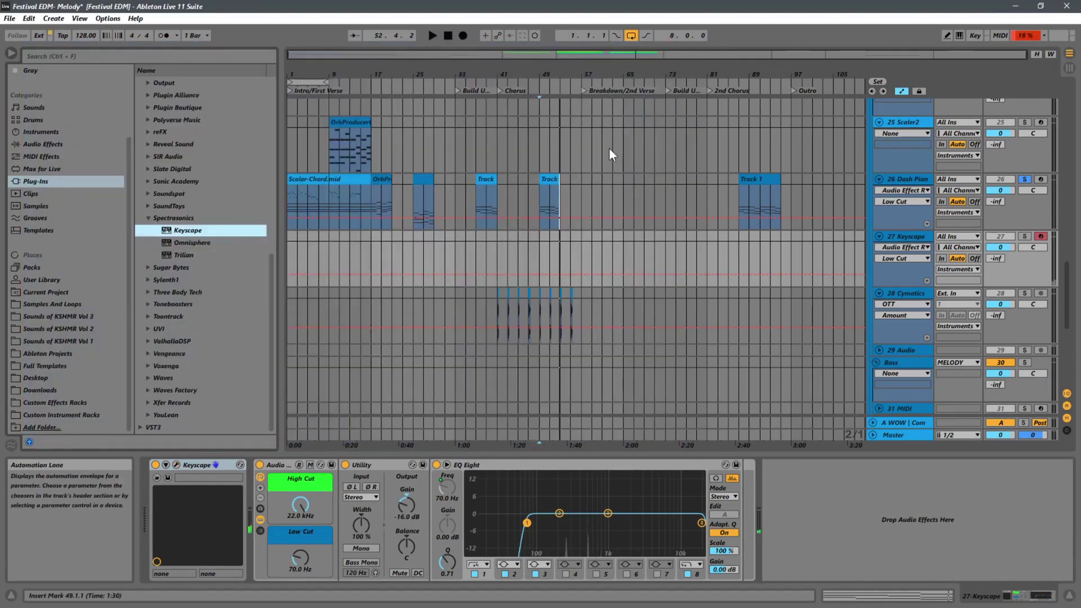
{"action": "left_click", "coordinate": [547, 179]}
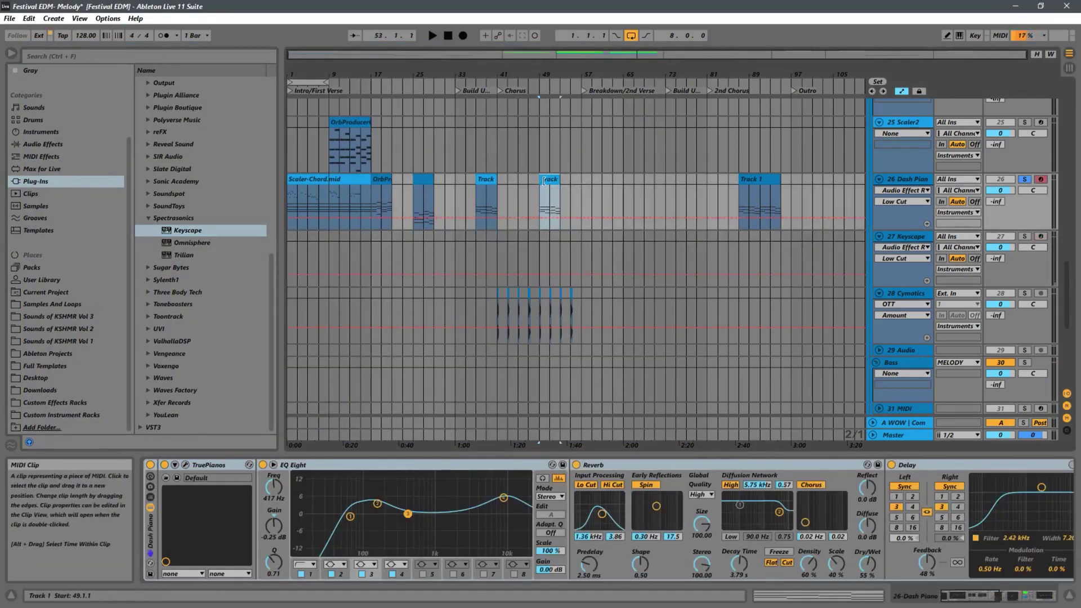
{"action": "left_click_drag", "start_coordinate": [550, 179], "coordinate": [495, 264]}
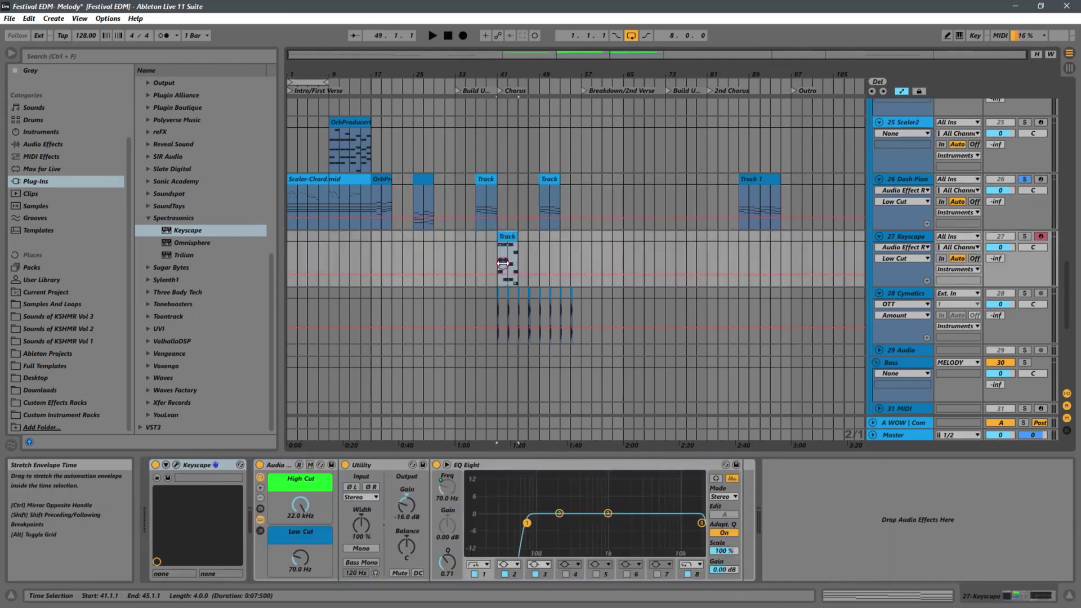
{"action": "left_click", "coordinate": [1026, 237]}
{"action": "key", "text": "space"}
{"action": "left_click_drag", "start_coordinate": [501, 76], "coordinate": [566, 184]}
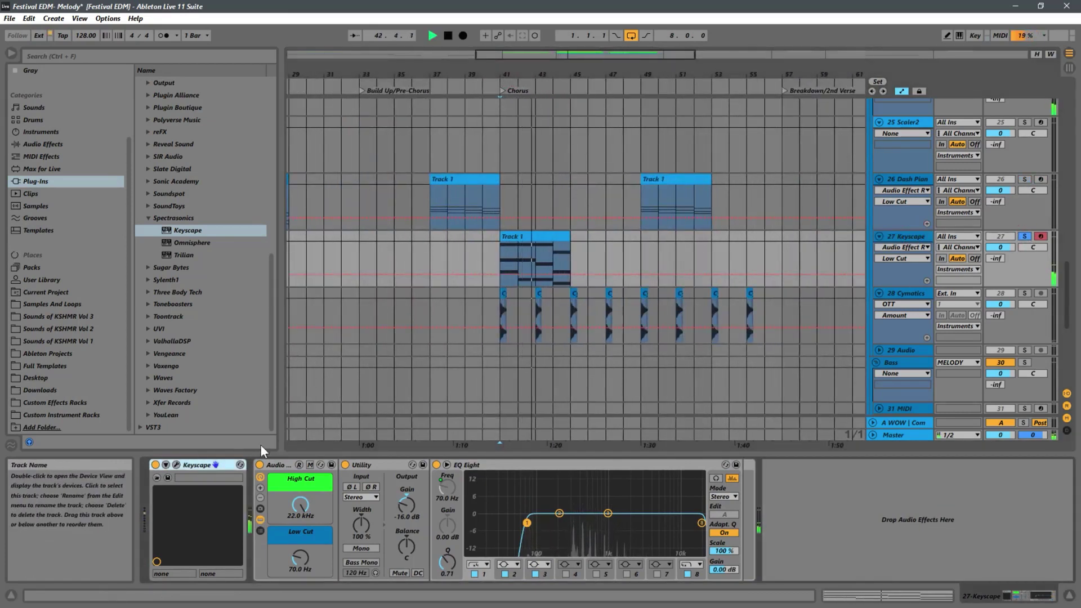
- Lower the High Cut macro to 13.5 kHz and raise EQ Eight band 3 to 1.86 dB
{"action": "left_click", "coordinate": [181, 465]}
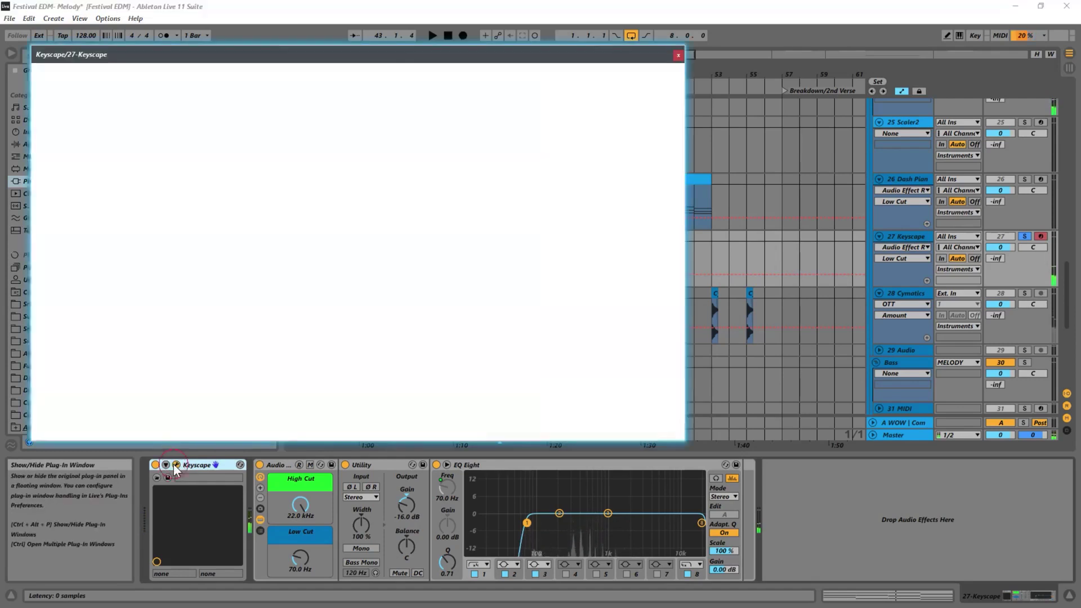
{"action": "left_click", "coordinate": [702, 519]}
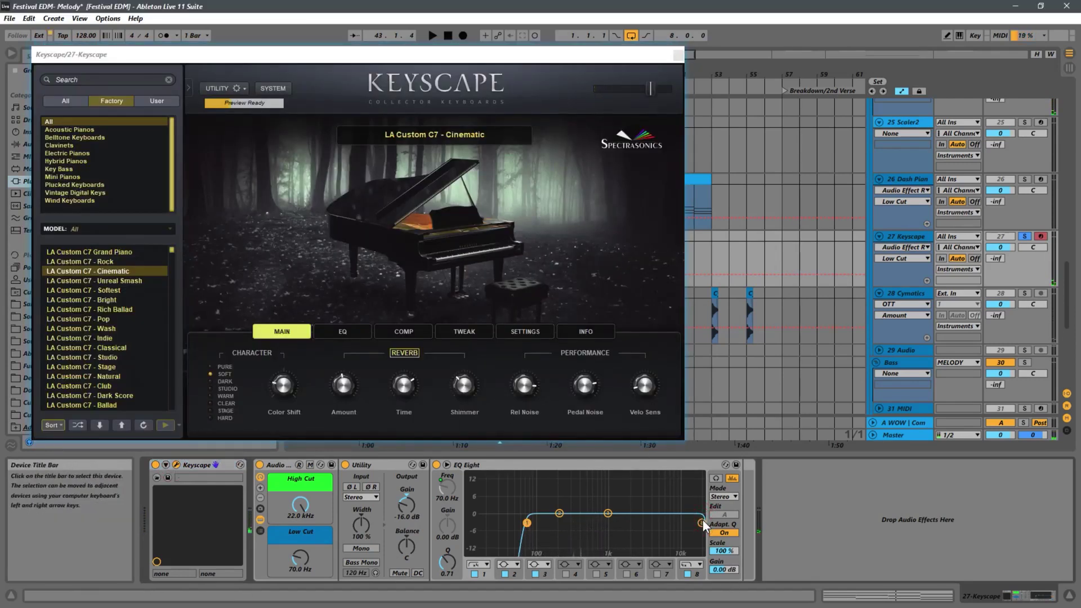
{"action": "scroll", "coordinate": [703, 518], "scroll_direction": "up", "scroll_amount": 3}
{"action": "left_click_drag", "start_coordinate": [607, 513], "coordinate": [605, 505]}
{"action": "key", "text": "space"}
{"action": "left_click_drag", "start_coordinate": [299, 508], "coordinate": [296, 515]}
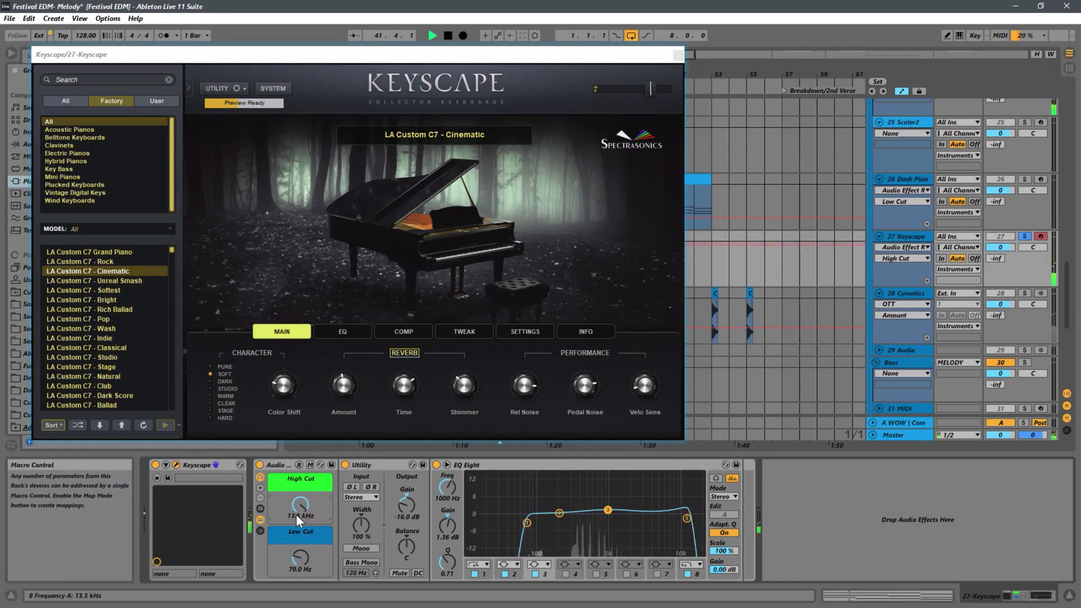
{"action": "scroll", "coordinate": [683, 510], "scroll_direction": "up", "scroll_amount": 2}
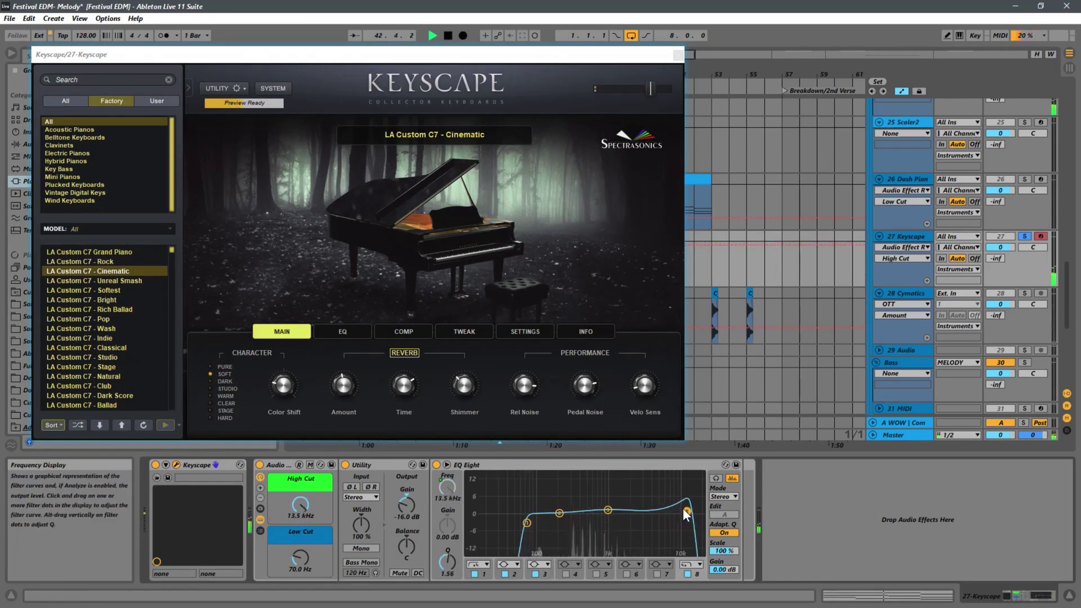
{"action": "left_click_drag", "start_coordinate": [608, 511], "coordinate": [608, 510]}
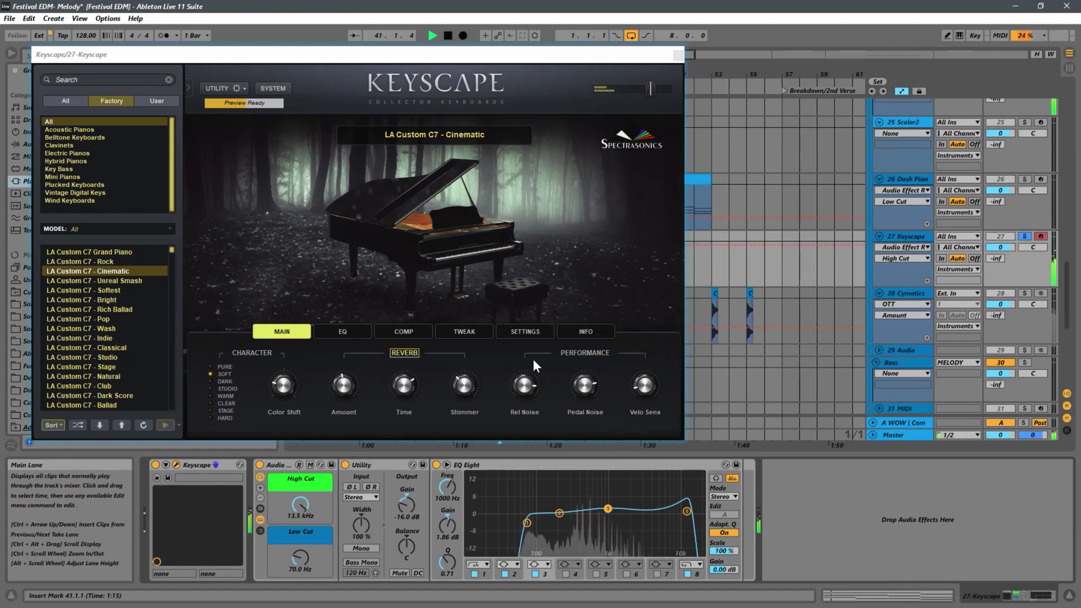
- Set Keyscape's EQ high band to 5 kHz with 13.3 dB of Hi Boost
{"action": "left_click", "coordinate": [343, 333]}
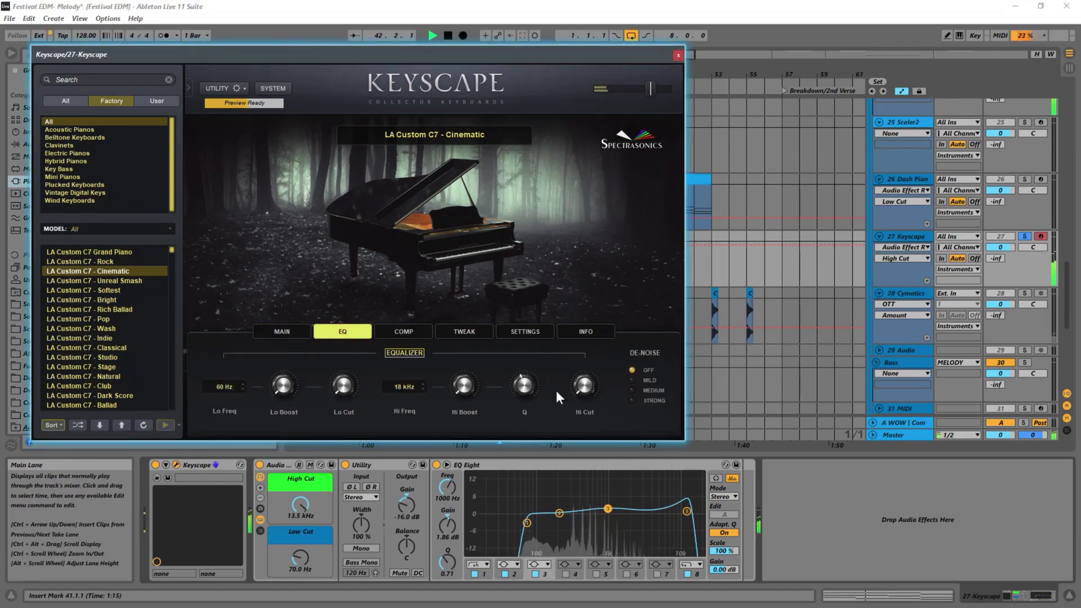
{"action": "mouse_move", "coordinate": [463, 387]}
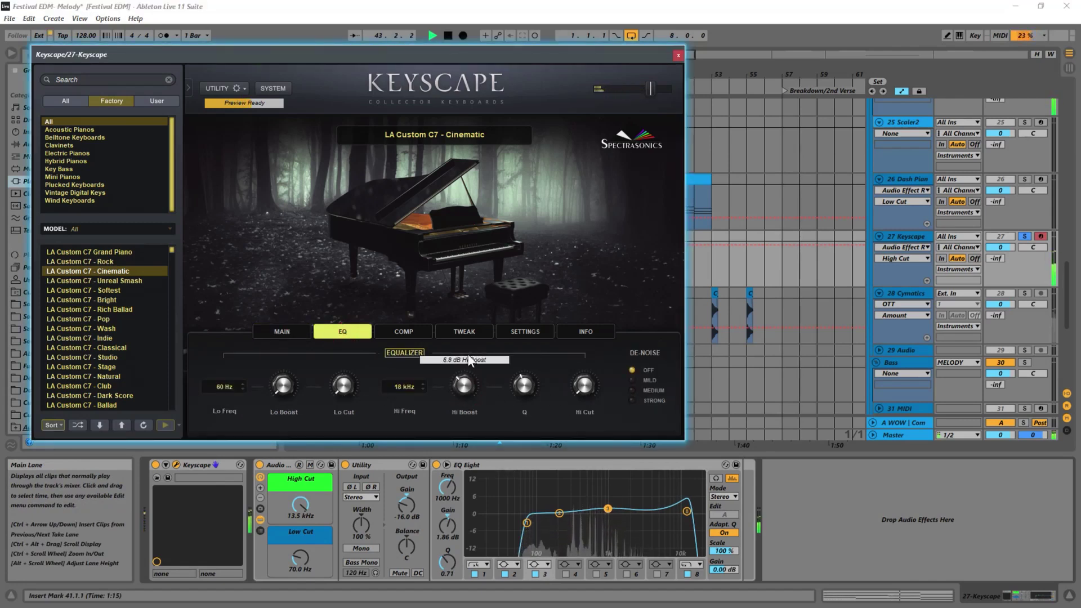
{"action": "mouse_move", "coordinate": [583, 387]}
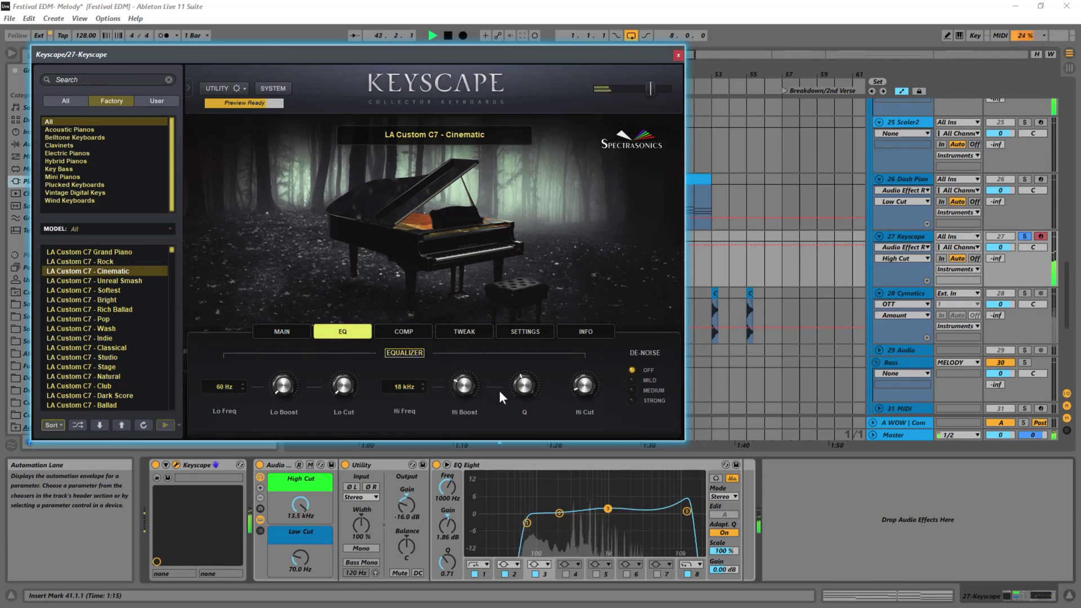
{"action": "mouse_move", "coordinate": [529, 377]}
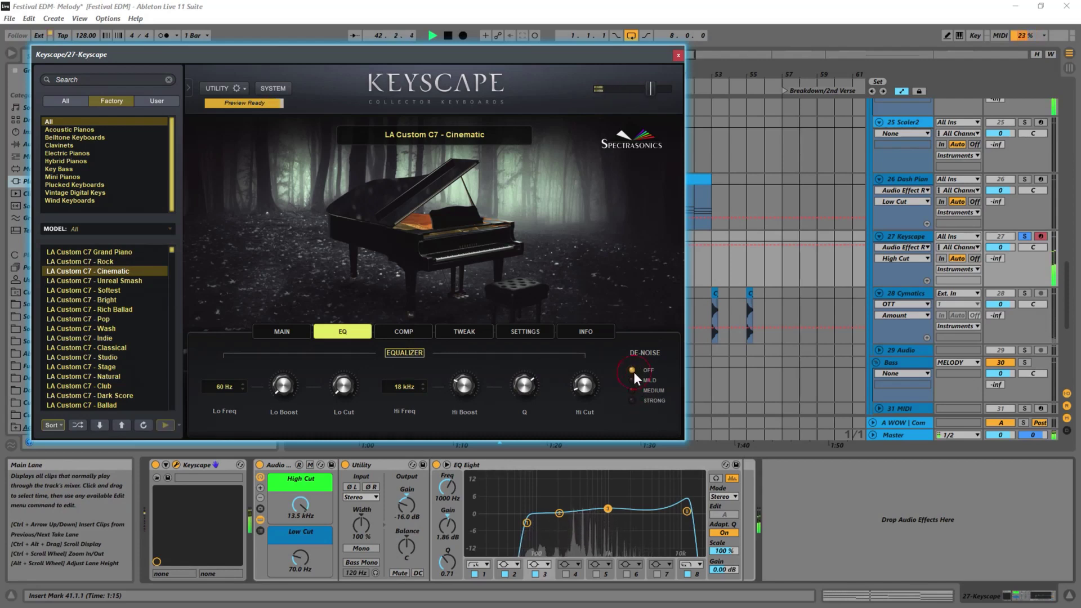
{"action": "left_click", "coordinate": [417, 387]}
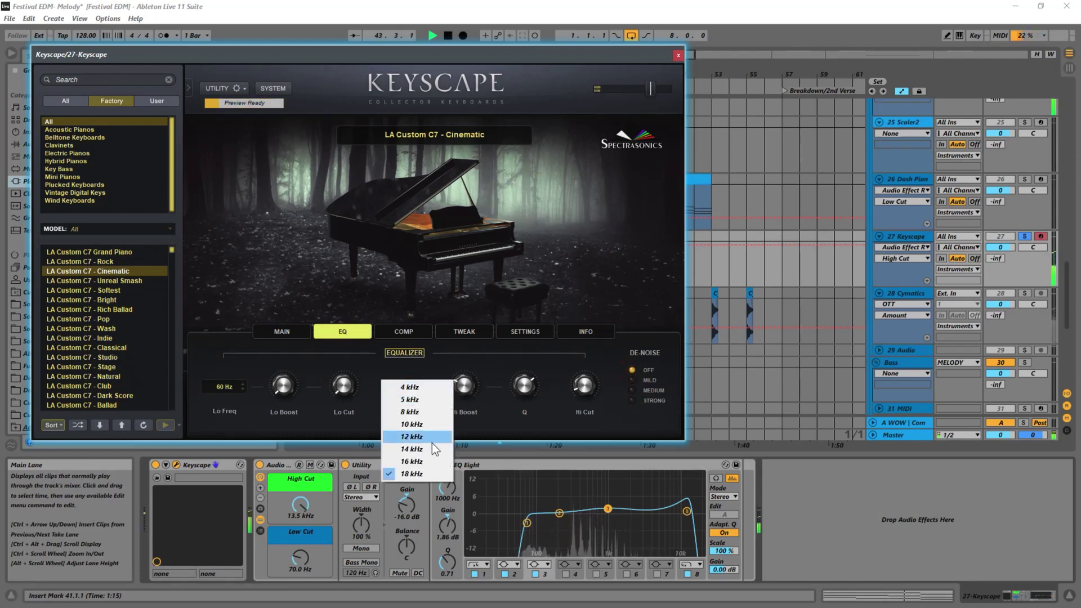
{"action": "left_click", "coordinate": [405, 449]}
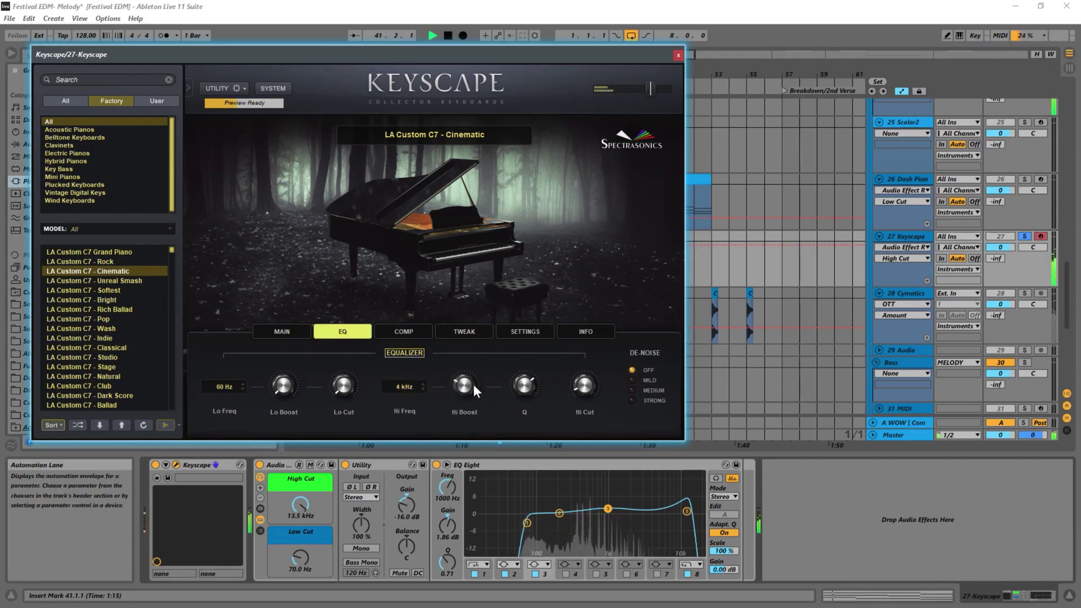
{"action": "left_click_drag", "start_coordinate": [473, 374], "coordinate": [478, 359]}
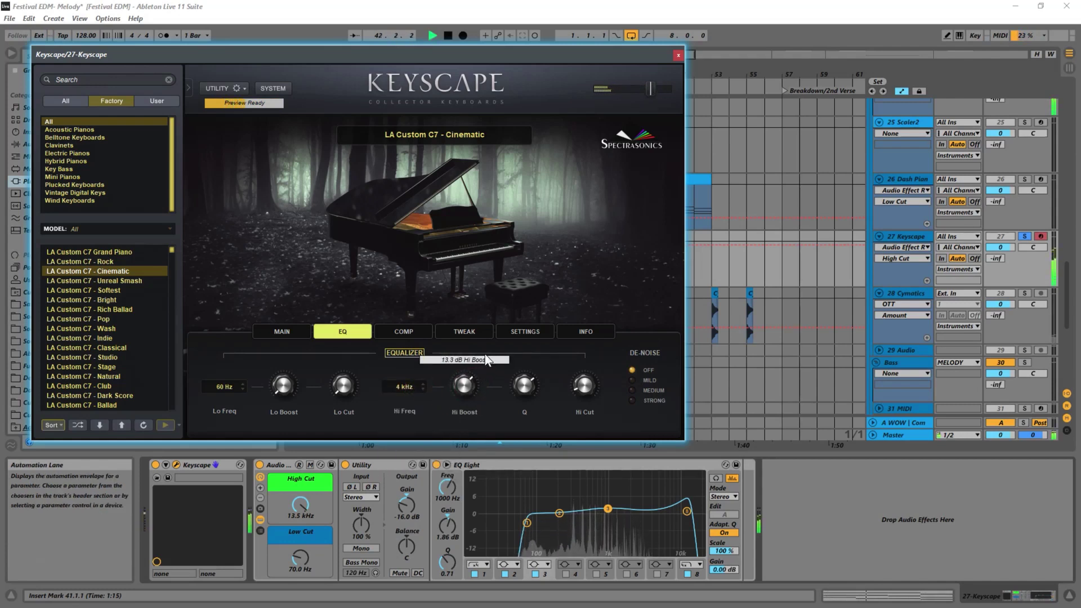
{"action": "scroll", "coordinate": [425, 388], "scroll_direction": "up", "scroll_amount": 1}
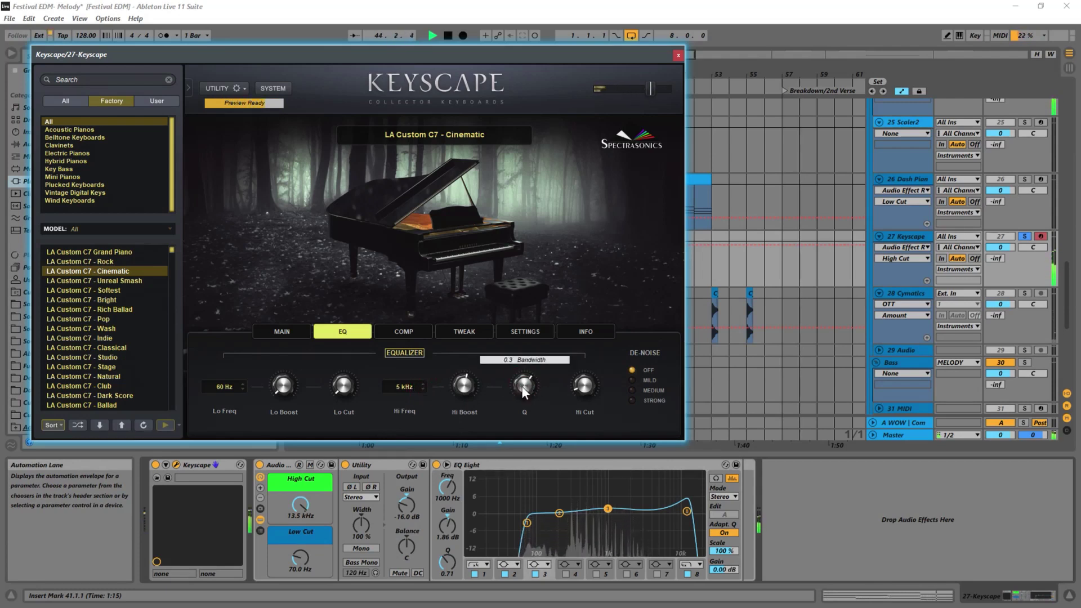
- Centre Color Shift, set reverb Amount to about 0.416 and Shimmer to -8.5 dB
{"action": "key", "text": "space"}
{"action": "left_click", "coordinate": [286, 331]}
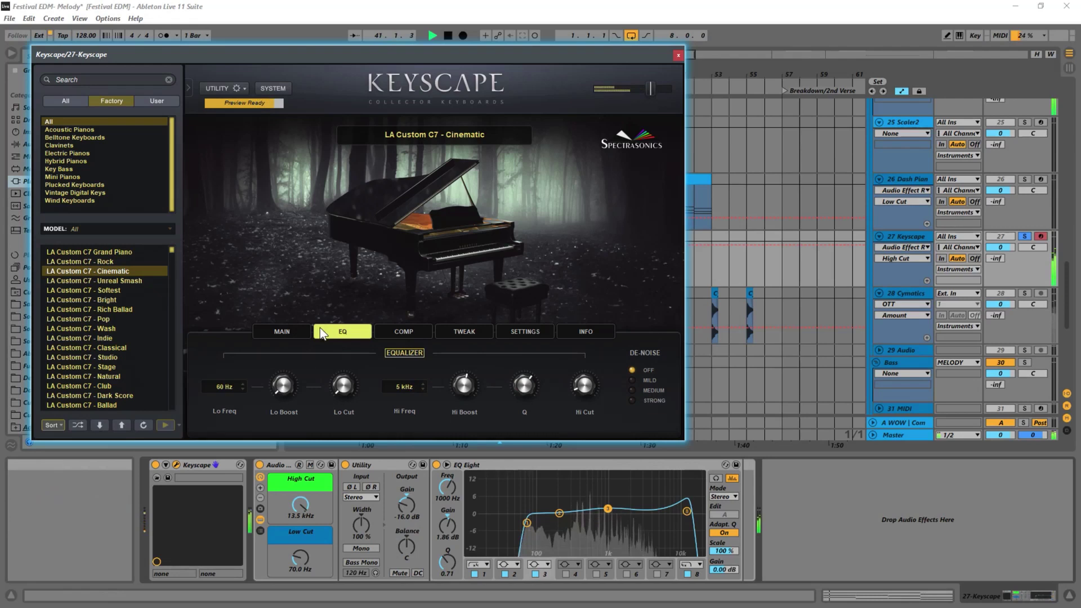
{"action": "key", "text": "space"}
{"action": "left_click_drag", "start_coordinate": [283, 385], "coordinate": [288, 365]}
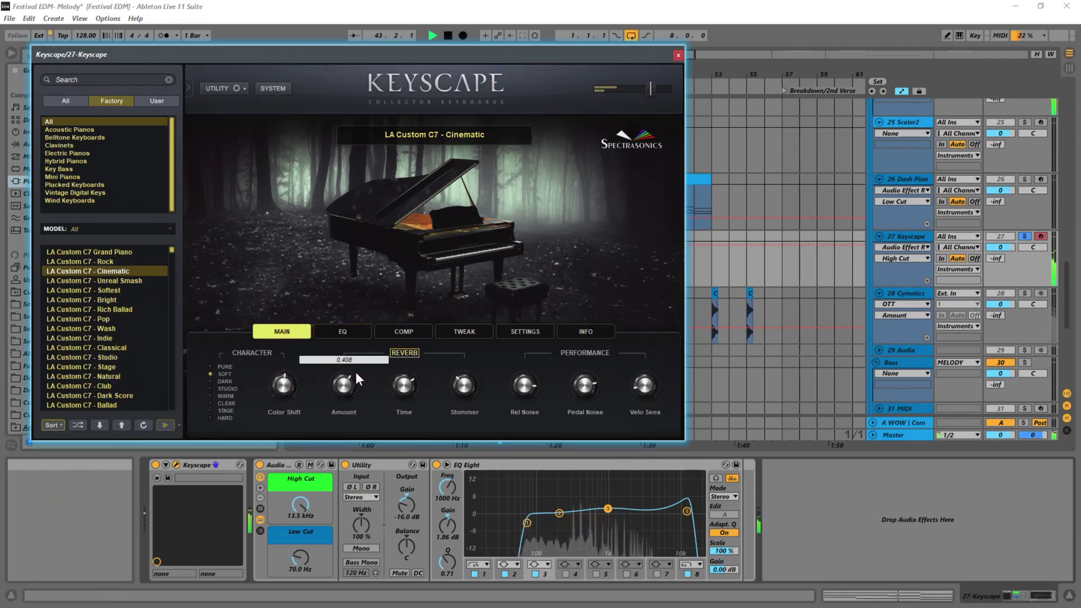
{"action": "left_click_drag", "start_coordinate": [352, 384], "coordinate": [349, 379]}
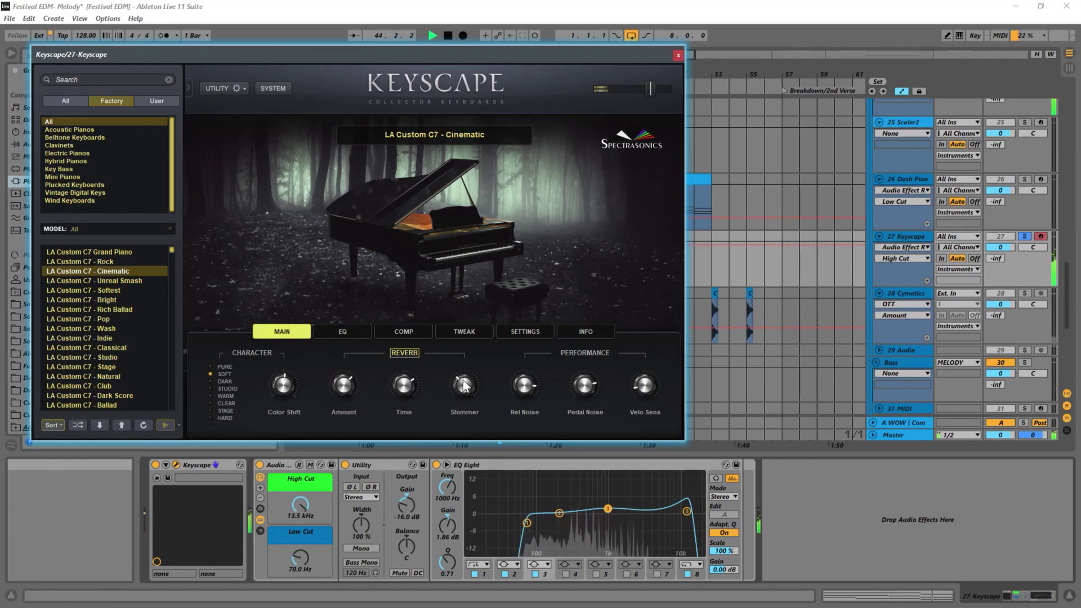
{"action": "mouse_move", "coordinate": [465, 375]}
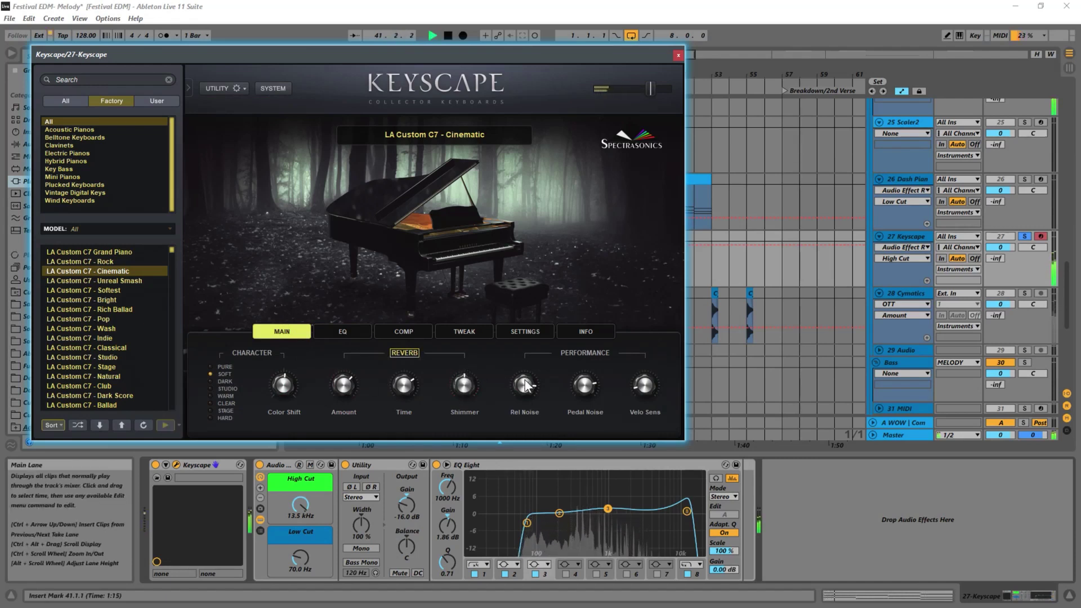
{"action": "left_click_drag", "start_coordinate": [464, 385], "coordinate": [464, 393]}
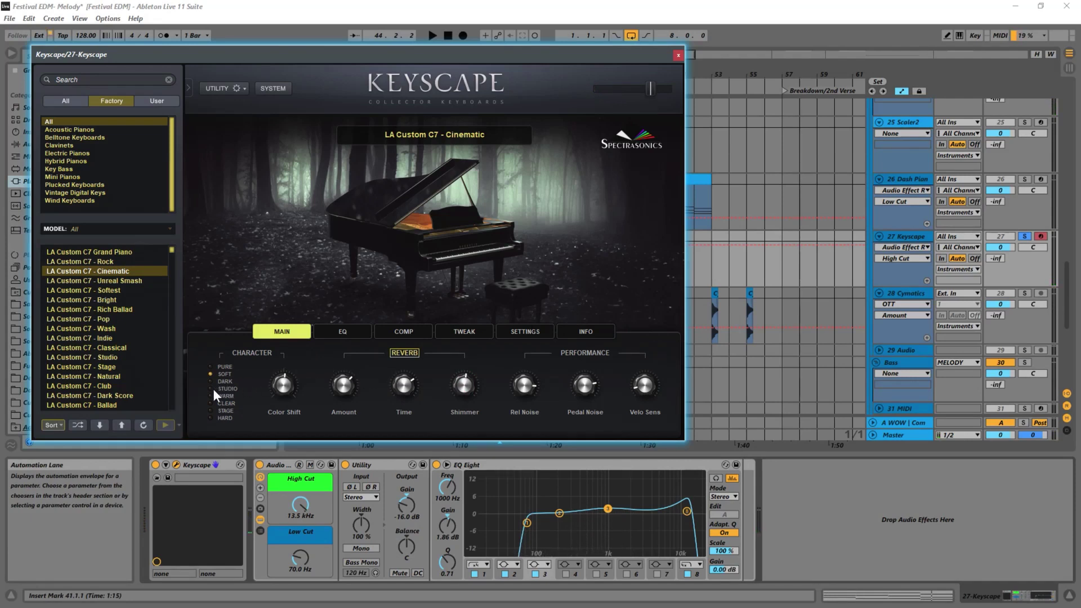
{"action": "key", "text": "space"}
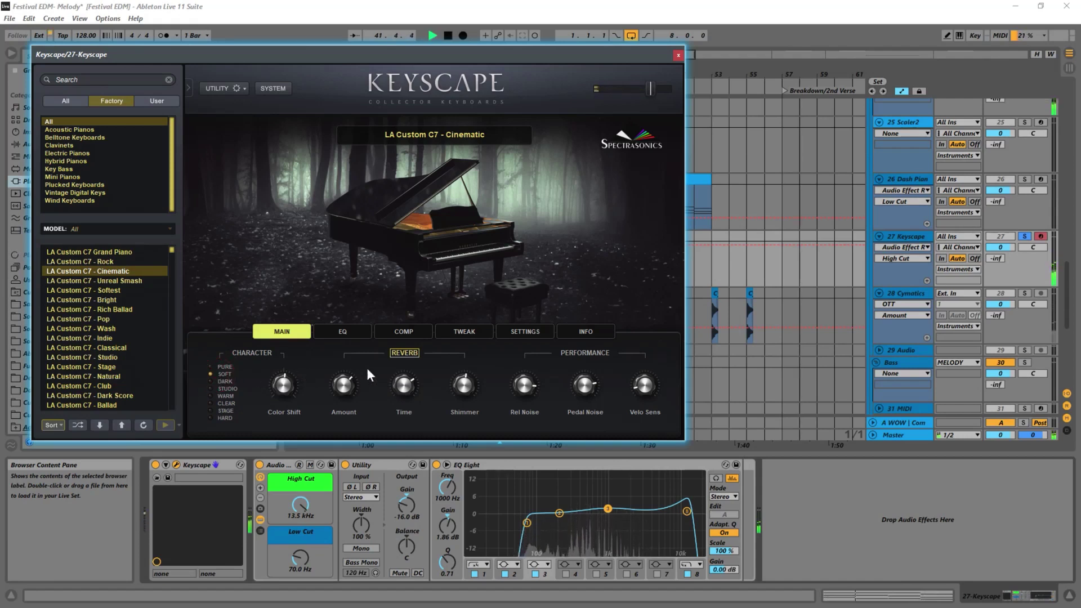
{"action": "key", "text": "space"}
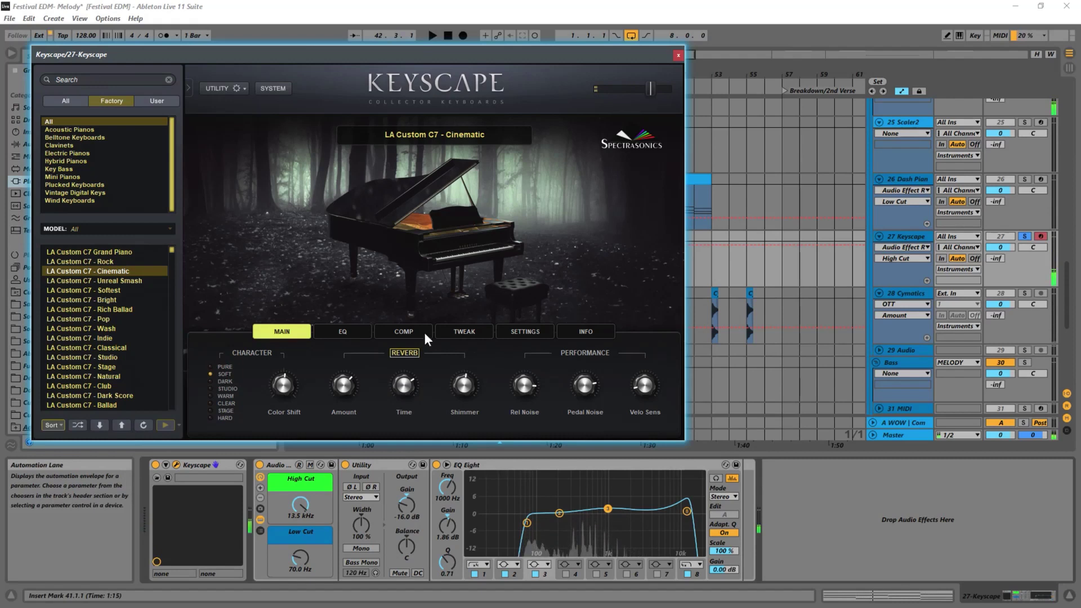
{"action": "left_click", "coordinate": [392, 333]}
- Lower Keyscape's tape compression Threshold to -7.1 dB, then return to the MAIN page
{"action": "key", "text": "space"}
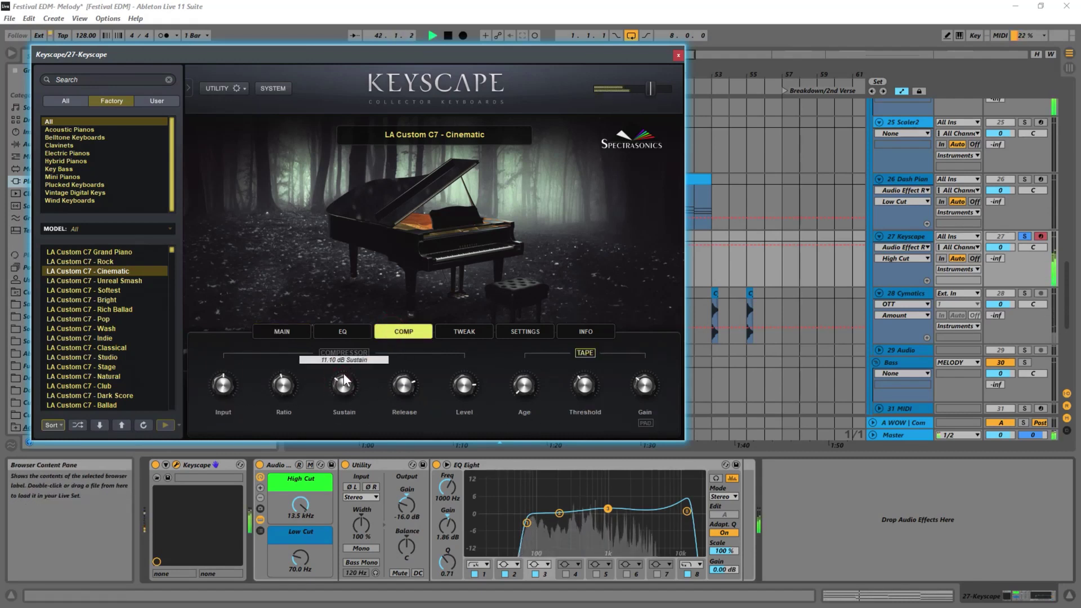
{"action": "mouse_move", "coordinate": [533, 358]}
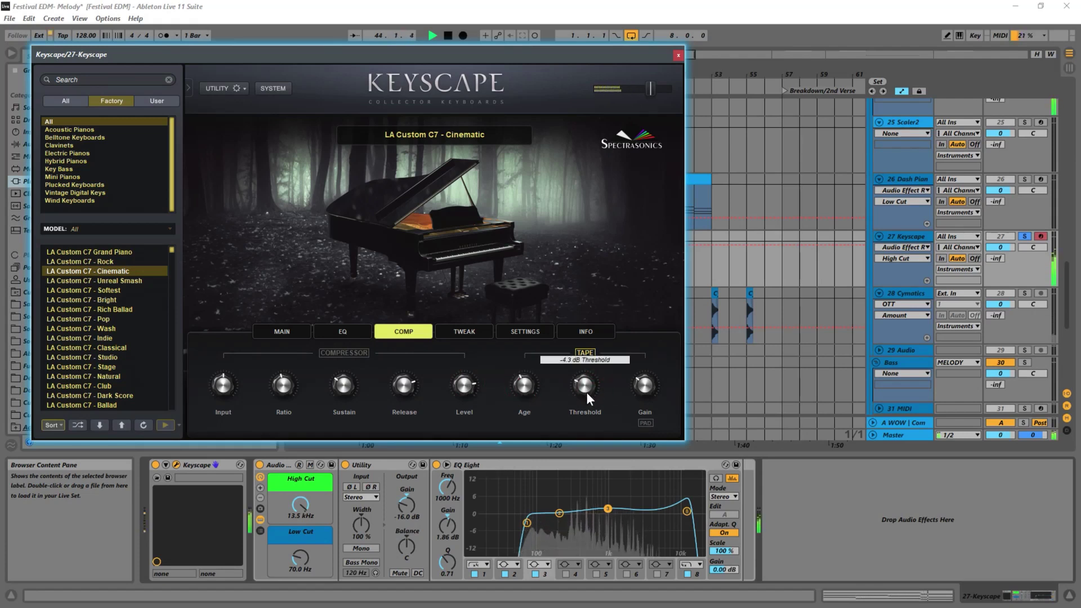
{"action": "left_click_drag", "start_coordinate": [587, 395], "coordinate": [592, 378]}
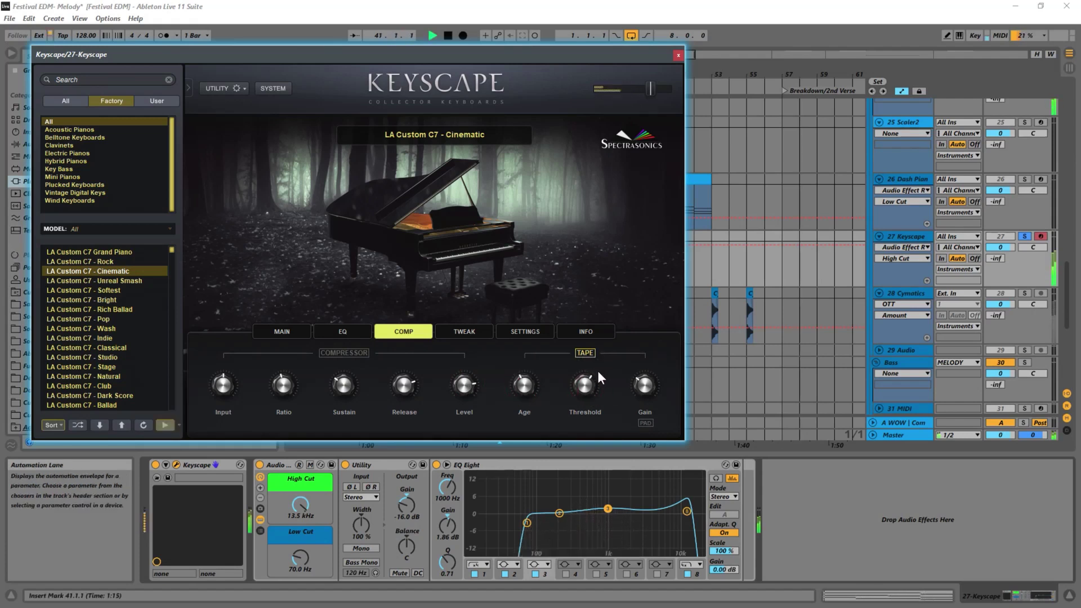
{"action": "left_click", "coordinate": [485, 334]}
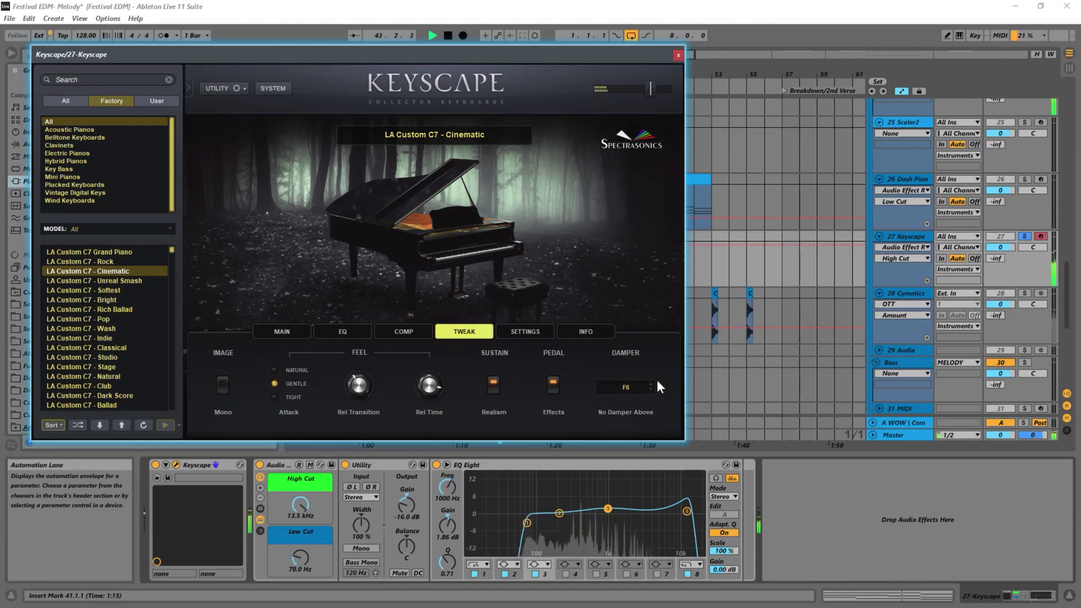
{"action": "left_click", "coordinate": [524, 336]}
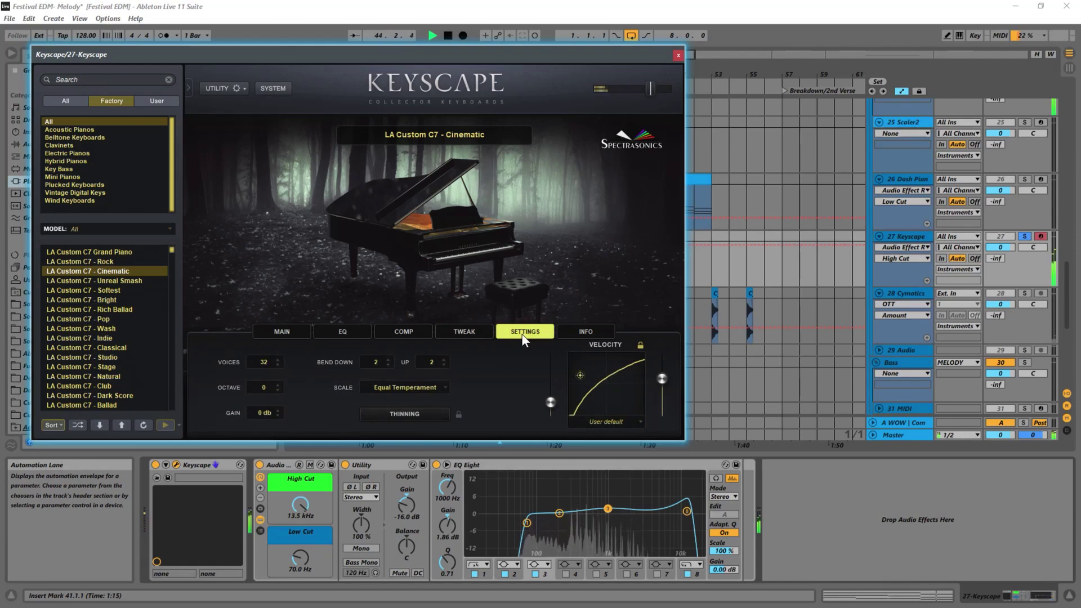
{"action": "left_click", "coordinate": [277, 333]}
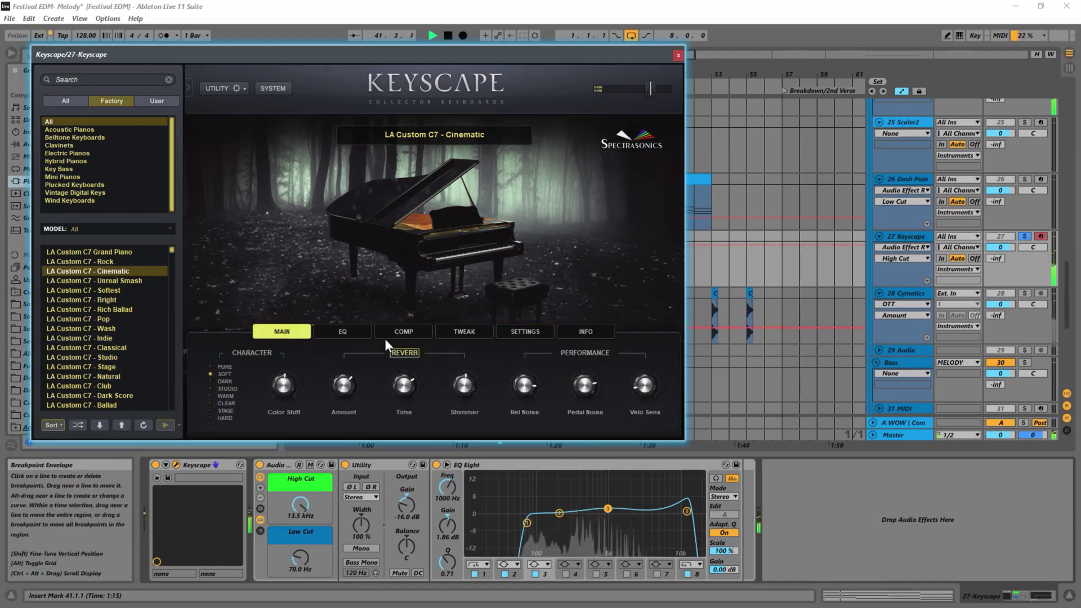
- Set Keyscape's EQ Lo Boost to about 5.6 dB at 75 Hz, then close the plugin window
{"action": "left_click", "coordinate": [340, 332]}
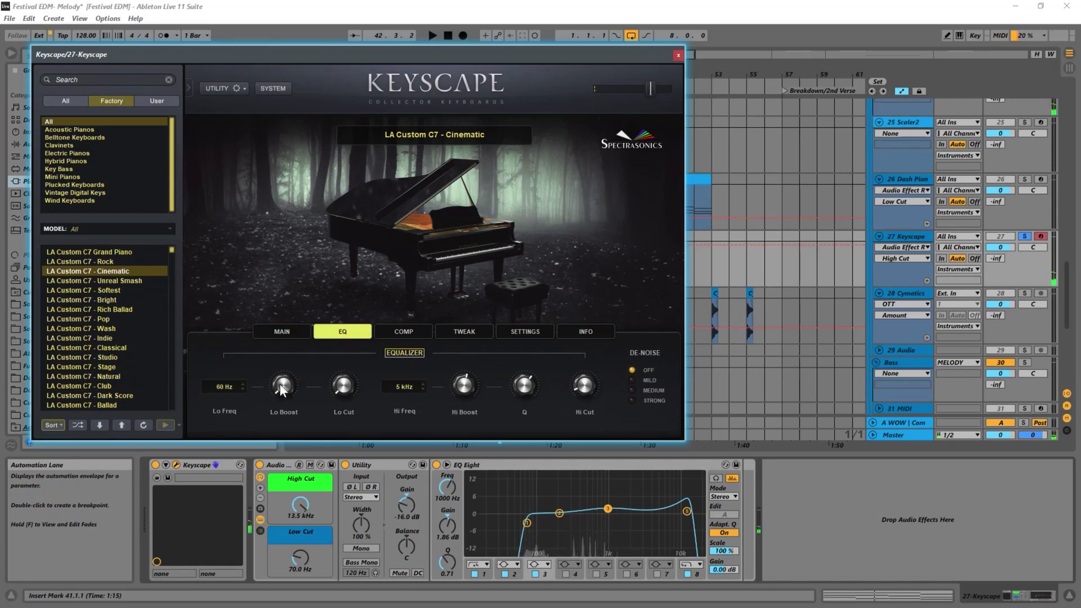
{"action": "left_click_drag", "start_coordinate": [287, 366], "coordinate": [287, 361]}
{"action": "key", "text": "space"}
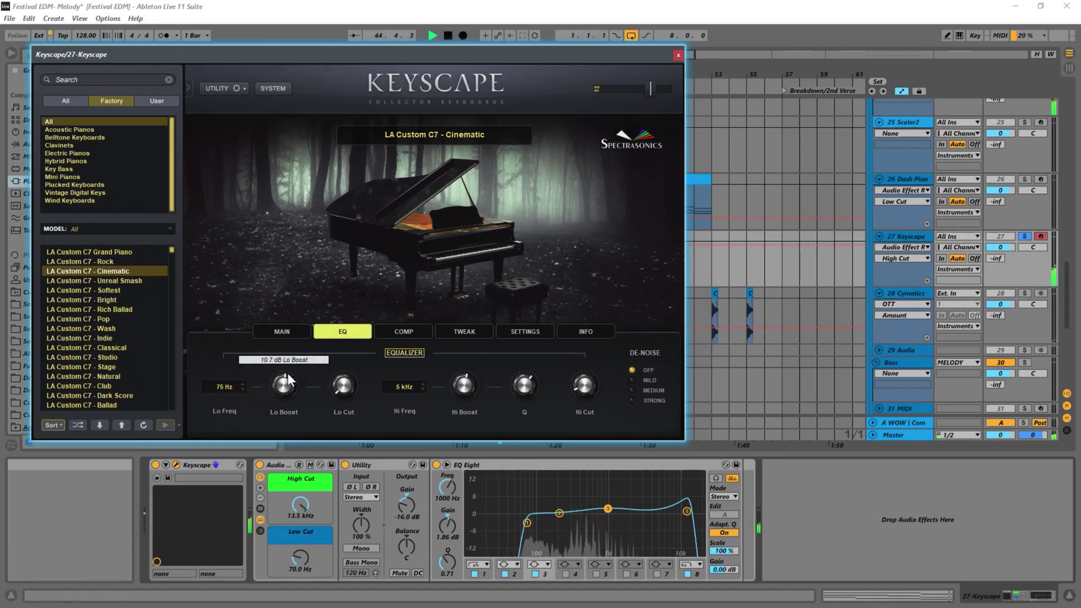
{"action": "left_click_drag", "start_coordinate": [295, 364], "coordinate": [281, 391]}
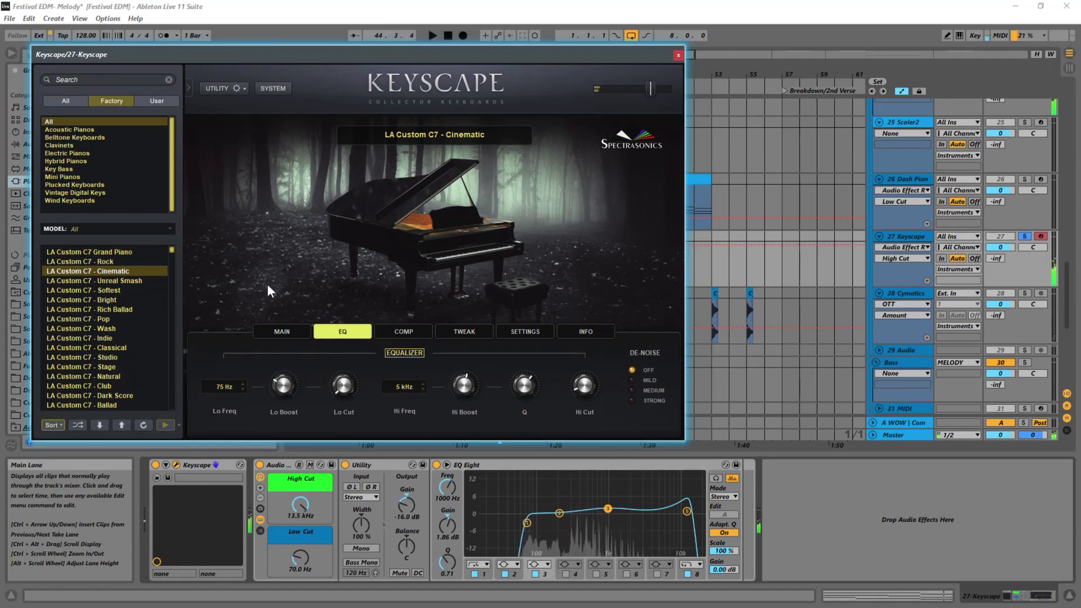
{"action": "left_click", "coordinate": [679, 55]}
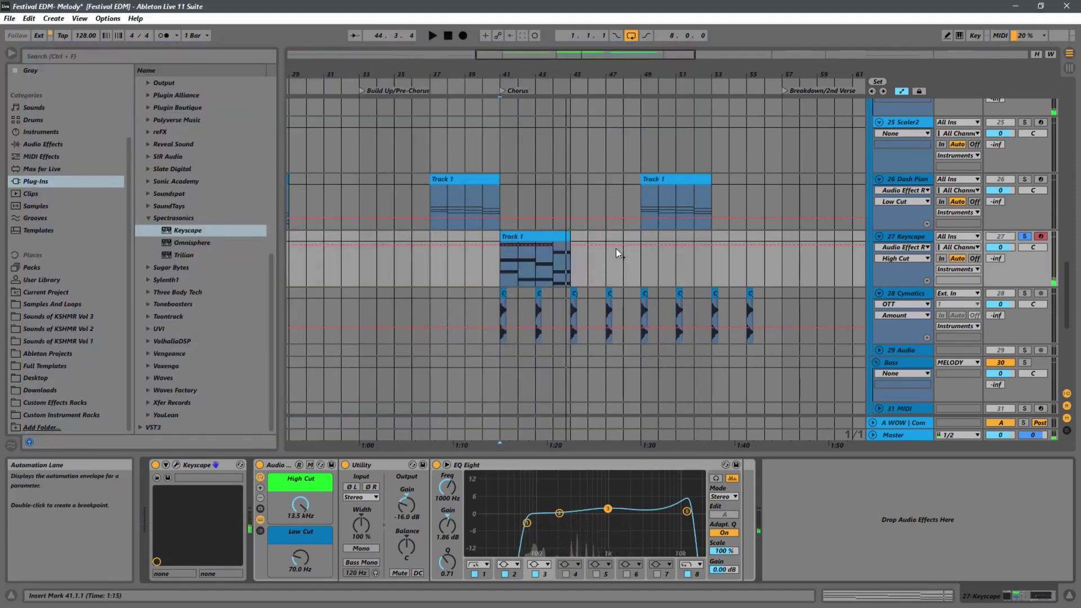
- Open the Keyscape chord clip with enlarged note editor and velocity lane, and select all notes
{"action": "double_click", "coordinate": [535, 262]}
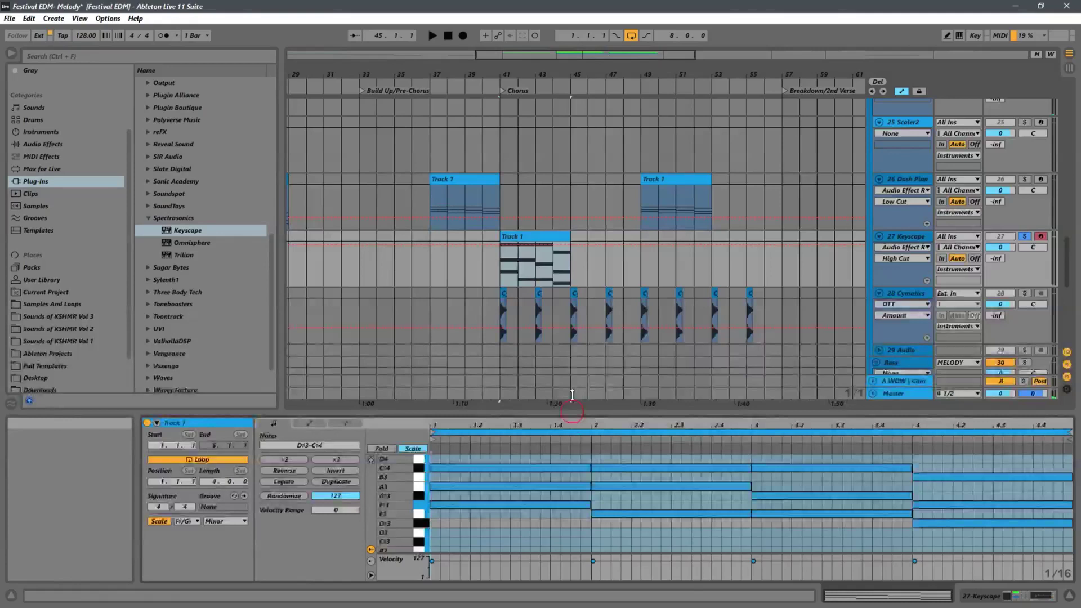
{"action": "left_click_drag", "start_coordinate": [572, 396], "coordinate": [575, 256]}
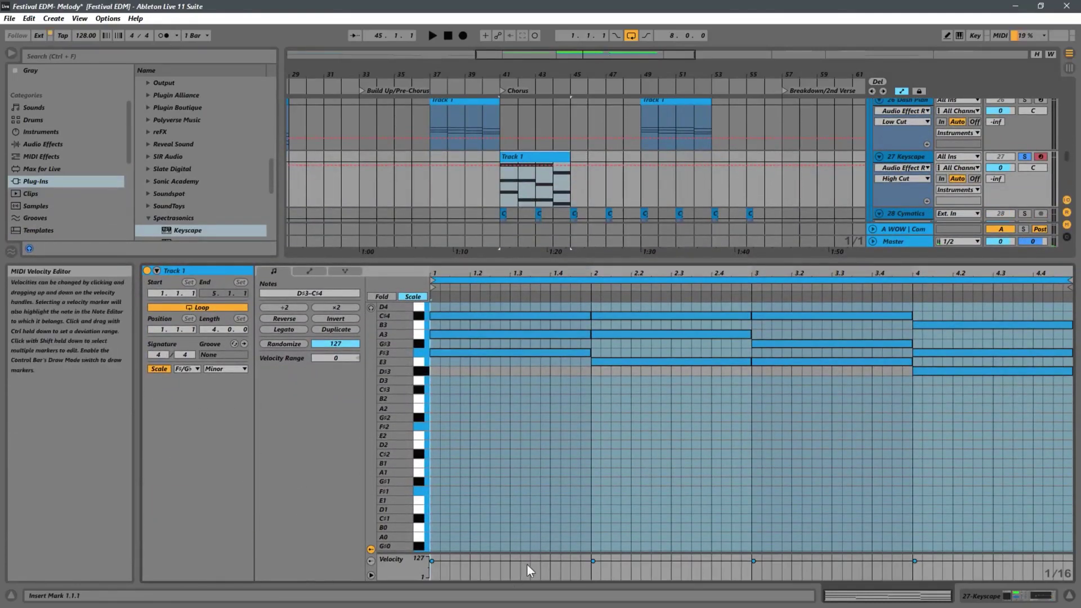
{"action": "left_click_drag", "start_coordinate": [536, 555], "coordinate": [609, 393]}
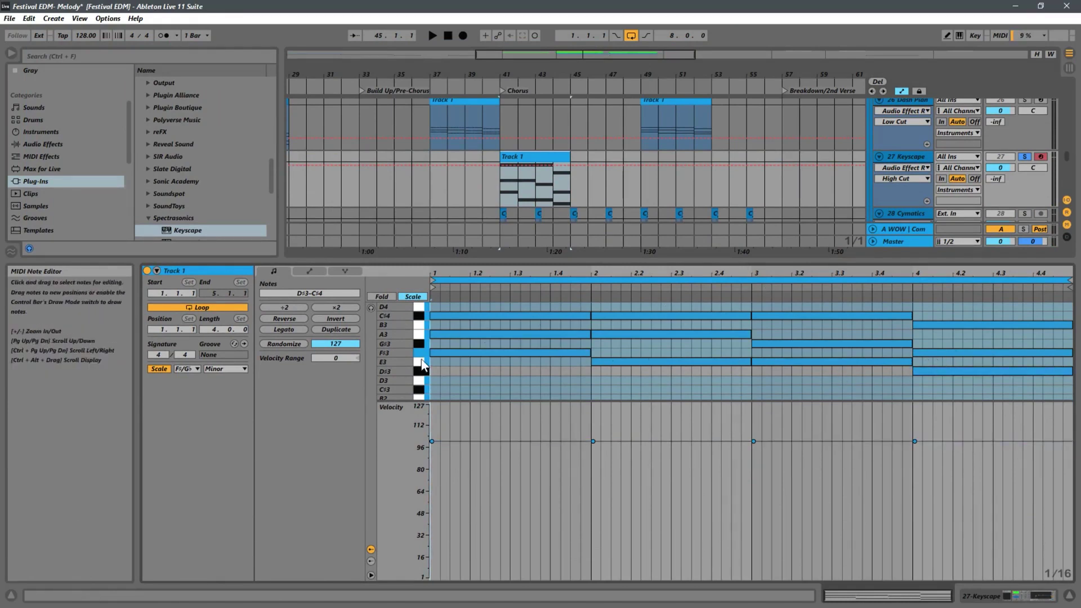
{"action": "key", "text": "ctrl+a"}
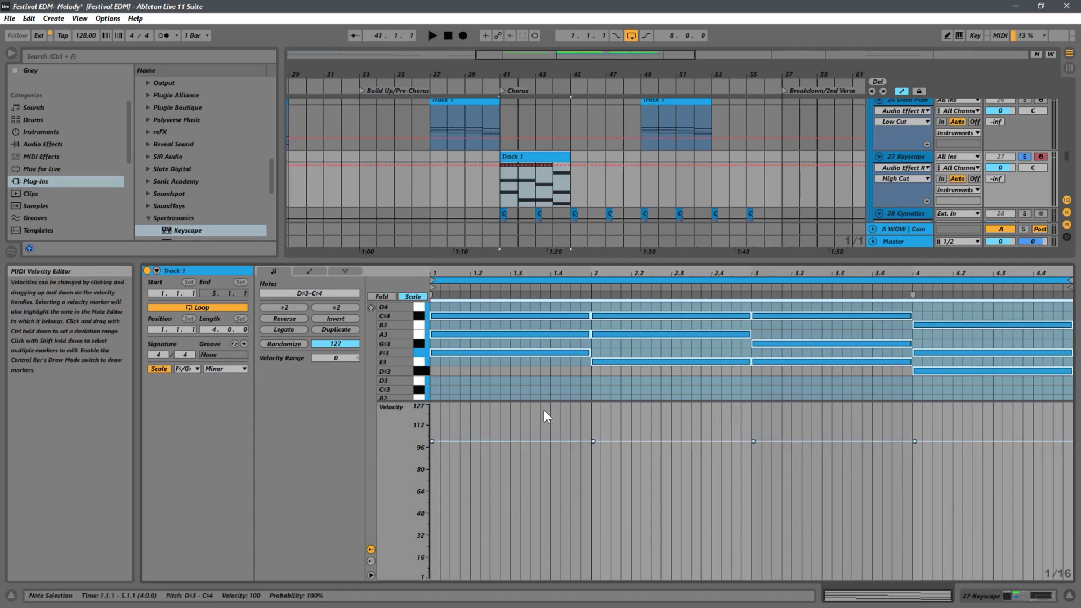
- Randomize the clip's note velocities and listen to the result
{"action": "left_click", "coordinate": [276, 344]}
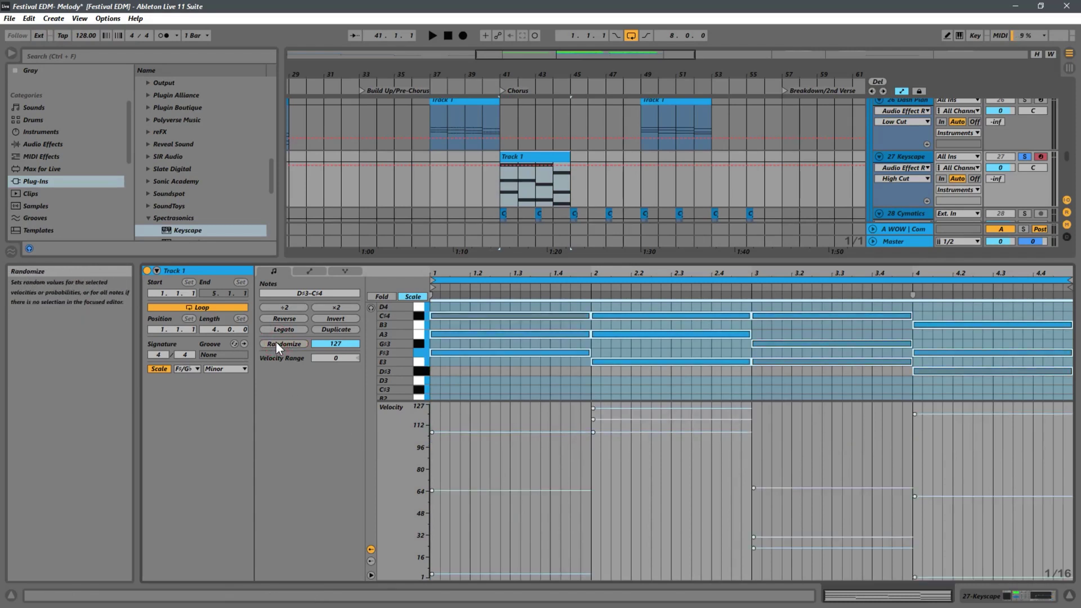
{"action": "key", "text": "space"}
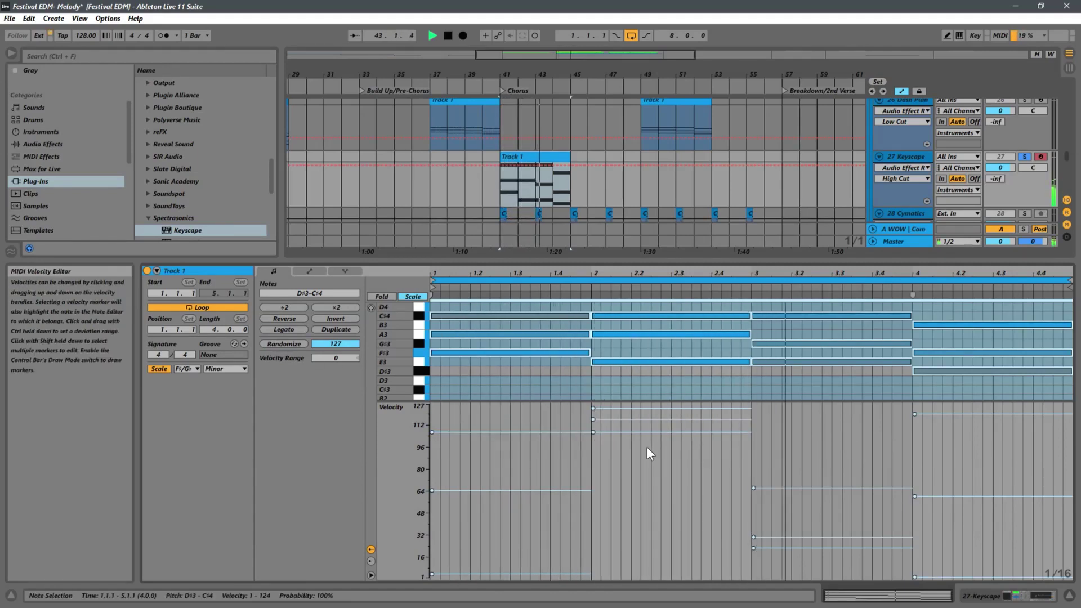
{"action": "key", "text": "space"}
- Raise the bar 3 chord velocities, with G#3 at 105 and E3 at 92
{"action": "left_click", "coordinate": [783, 454]}
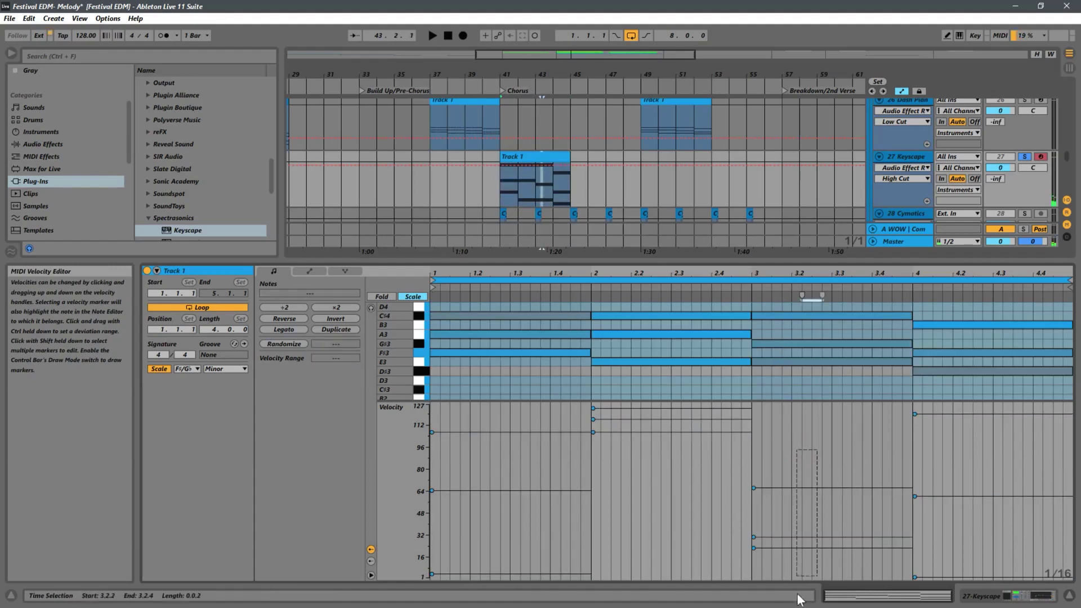
{"action": "left_click", "coordinate": [815, 499], "text": "shift"}
{"action": "left_click_drag", "start_coordinate": [780, 384], "coordinate": [789, 310]}
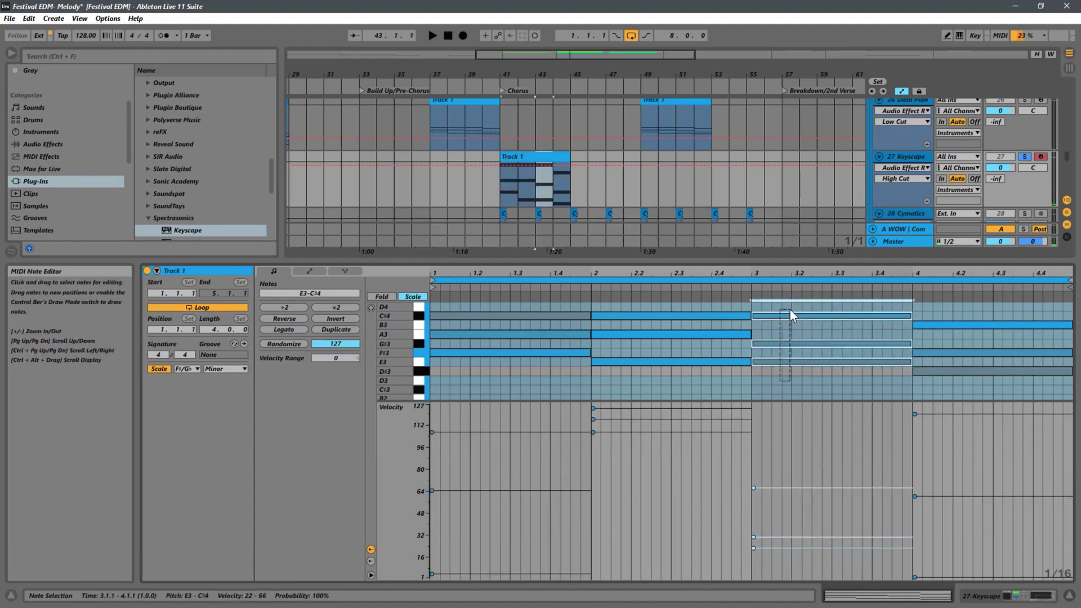
{"action": "left_click_drag", "start_coordinate": [753, 488], "coordinate": [757, 420]}
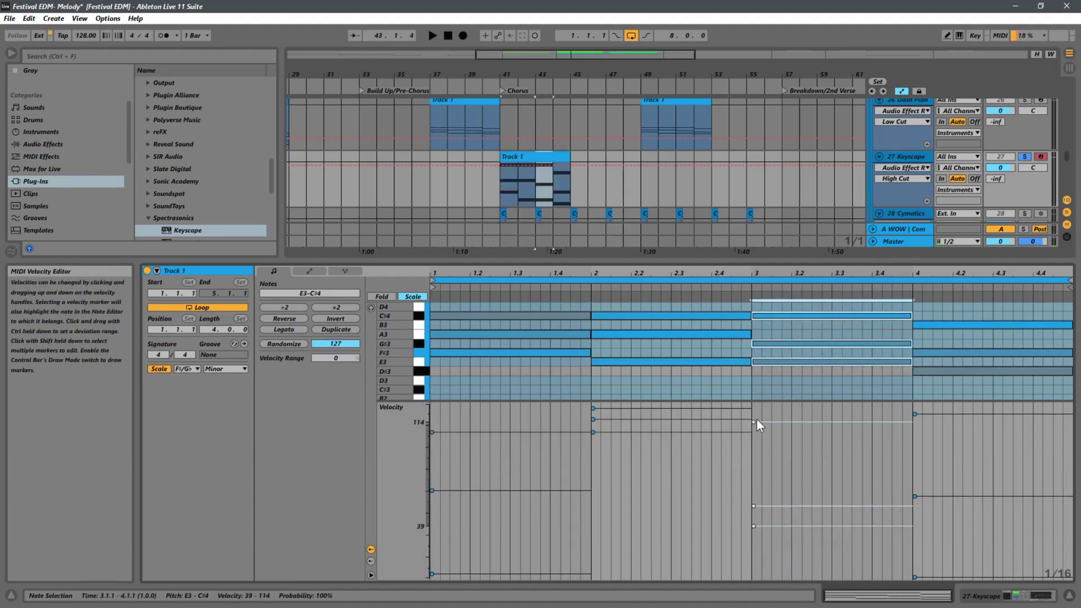
{"action": "key", "text": "space"}
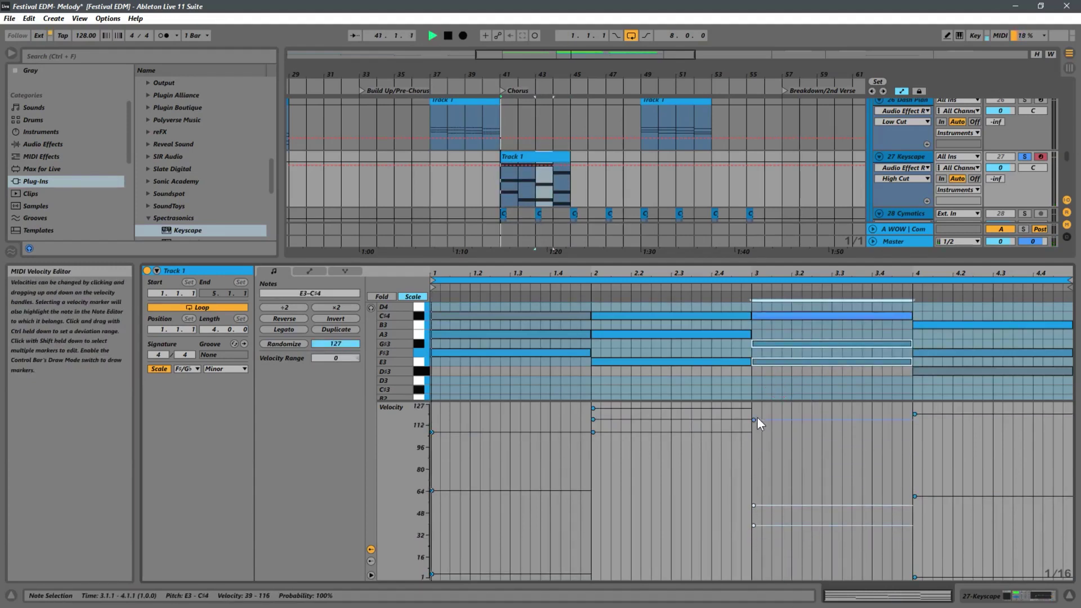
{"action": "left_click", "coordinate": [811, 461]}
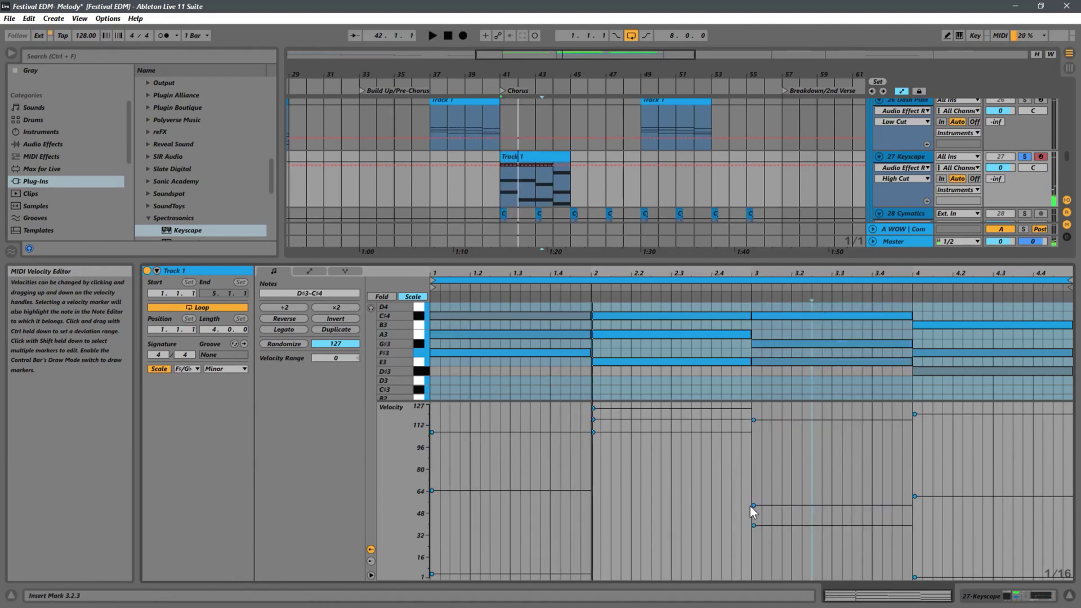
{"action": "left_click_drag", "start_coordinate": [754, 506], "coordinate": [774, 434]}
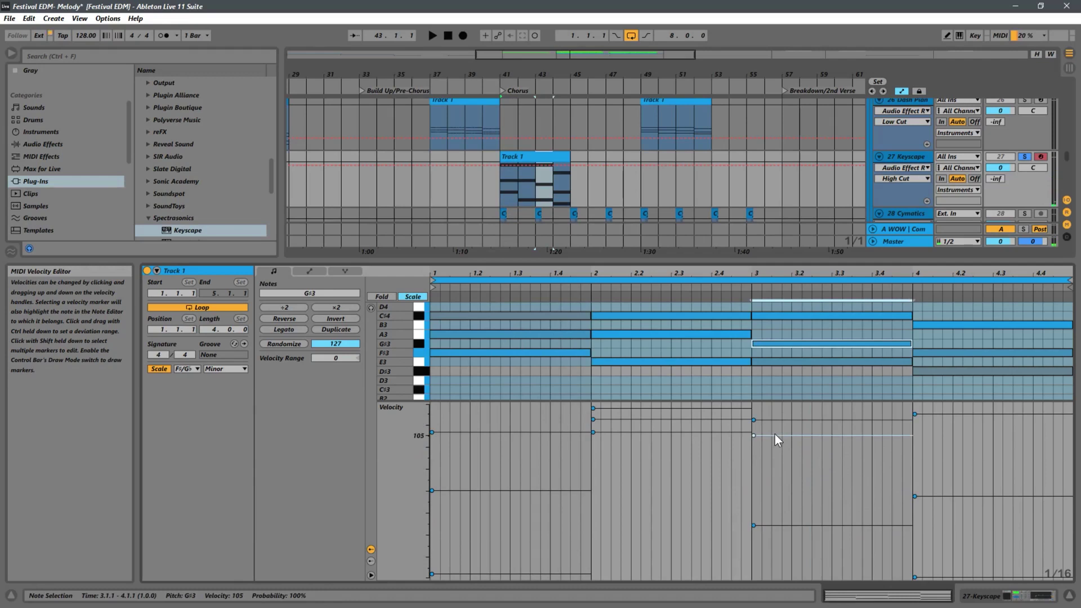
{"action": "left_click_drag", "start_coordinate": [752, 524], "coordinate": [784, 451]}
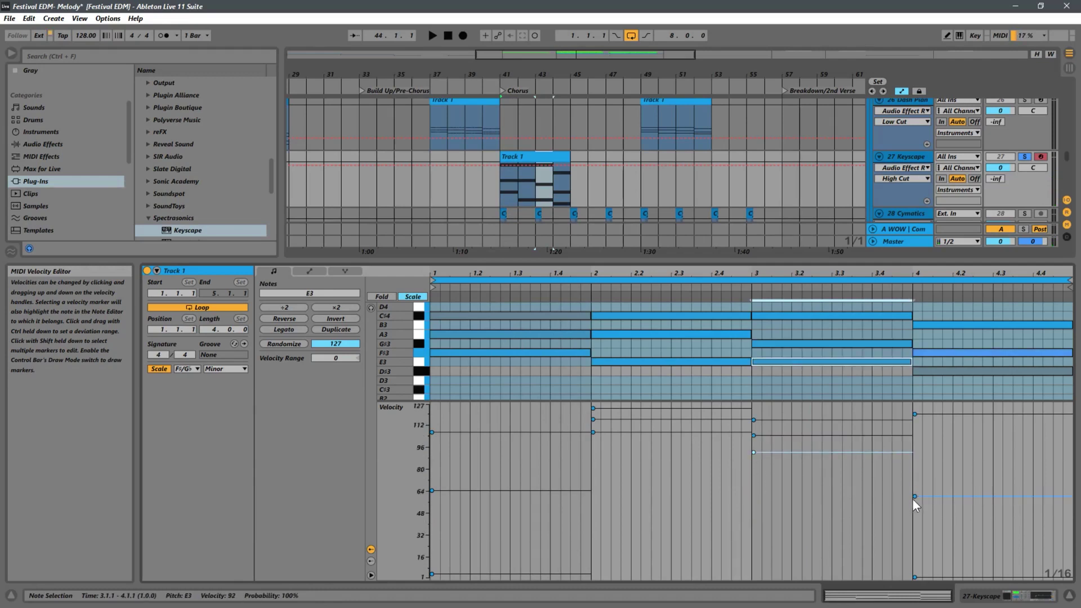
- Set bar 4 F#3 to 119 and D#3 to 98, and bar 1 C#4 ≈94, A3 ≈118
{"action": "mouse_move", "coordinate": [915, 497]}
{"action": "left_mouse_down"}
{"action": "mouse_move", "coordinate": [935, 413]}
{"action": "mouse_move", "coordinate": [932, 431]}
{"action": "left_mouse_up"}
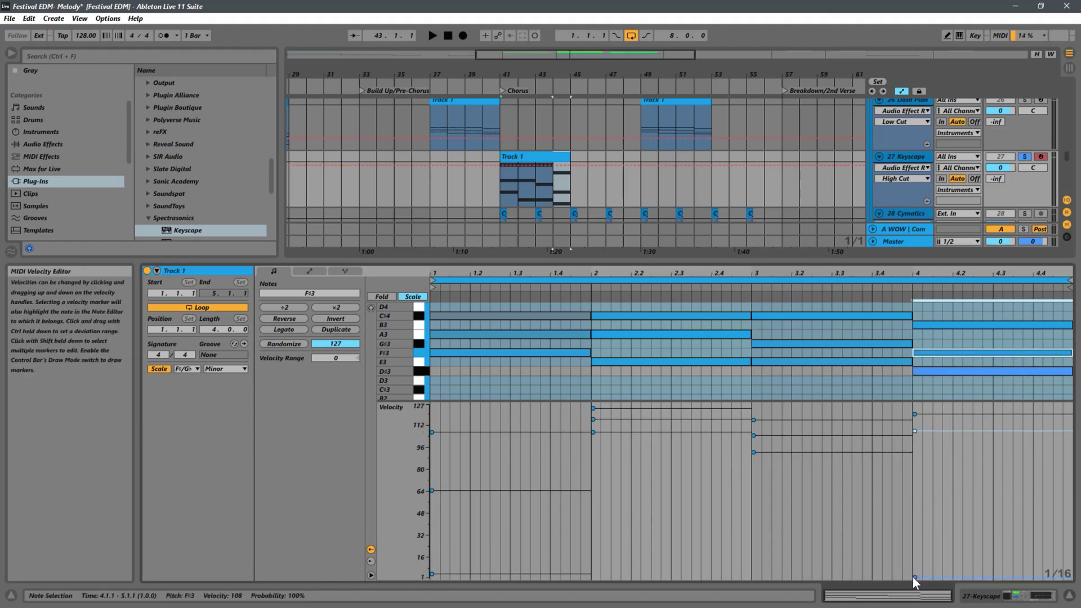
{"action": "left_click_drag", "start_coordinate": [914, 575], "coordinate": [946, 442]}
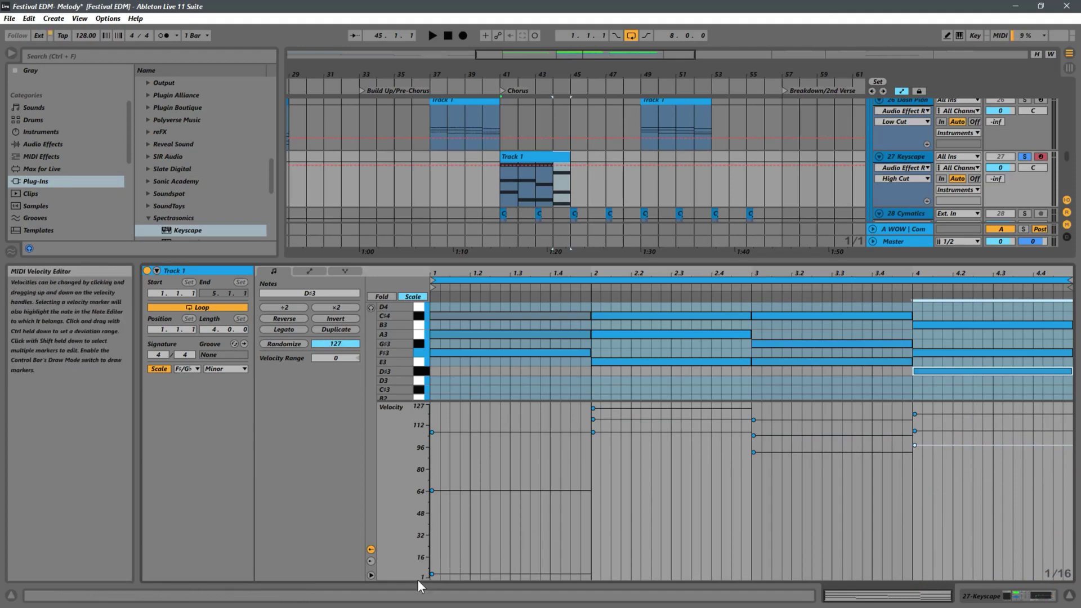
{"action": "mouse_move", "coordinate": [433, 575]}
{"action": "left_mouse_down"}
{"action": "mouse_move", "coordinate": [439, 449]}
{"action": "mouse_move", "coordinate": [457, 439]}
{"action": "left_mouse_up"}
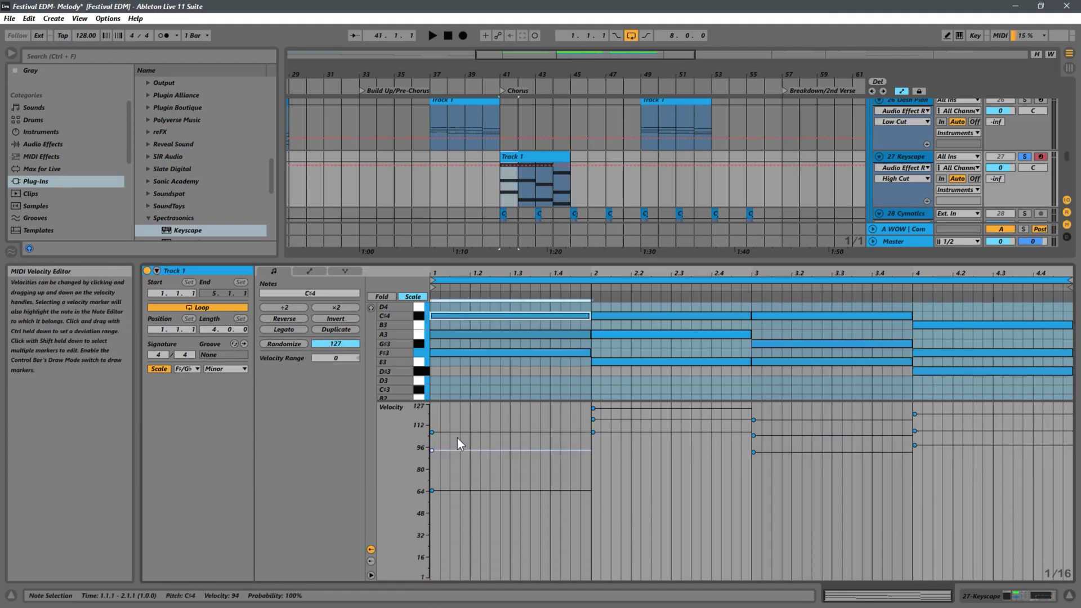
{"action": "left_click_drag", "start_coordinate": [435, 492], "coordinate": [465, 421]}
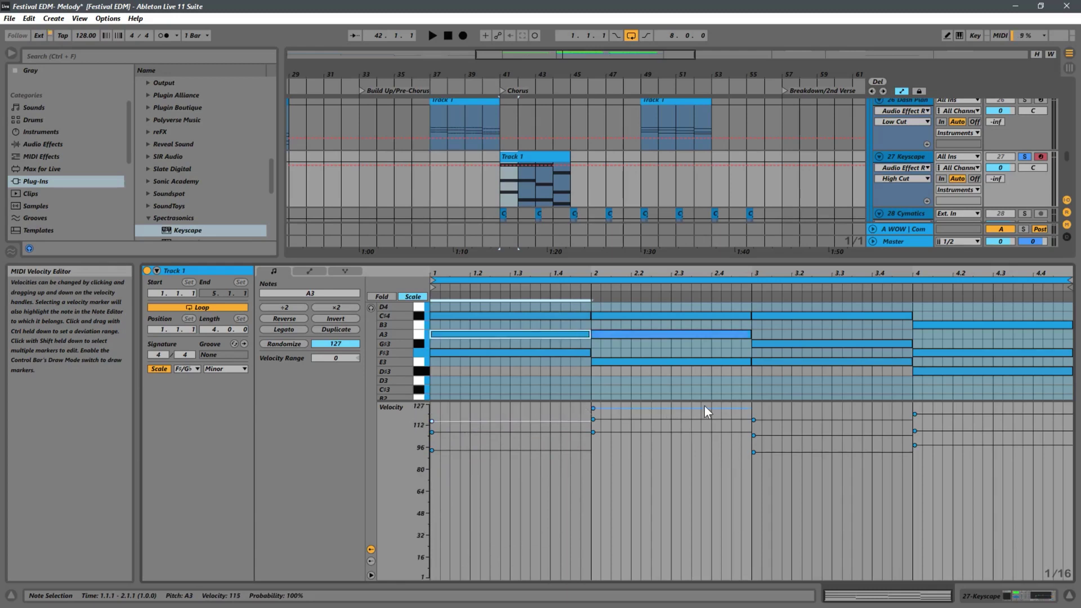
{"action": "key", "text": "space"}
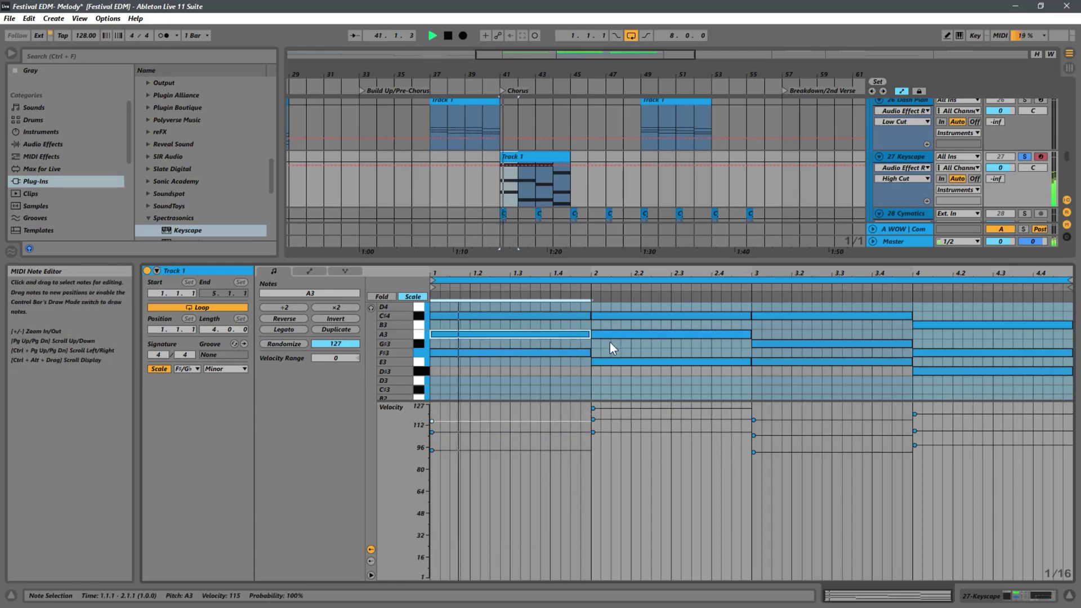
- Fine-tune velocities: bar 1 C#4 to 111, bar 4 D#3 to 93, bar 3 E3 to 91
{"action": "left_click", "coordinate": [431, 450]}
{"action": "mouse_move", "coordinate": [431, 450]}
{"action": "left_mouse_down"}
{"action": "mouse_move", "coordinate": [440, 424]}
{"action": "mouse_move", "coordinate": [433, 447]}
{"action": "left_mouse_up"}
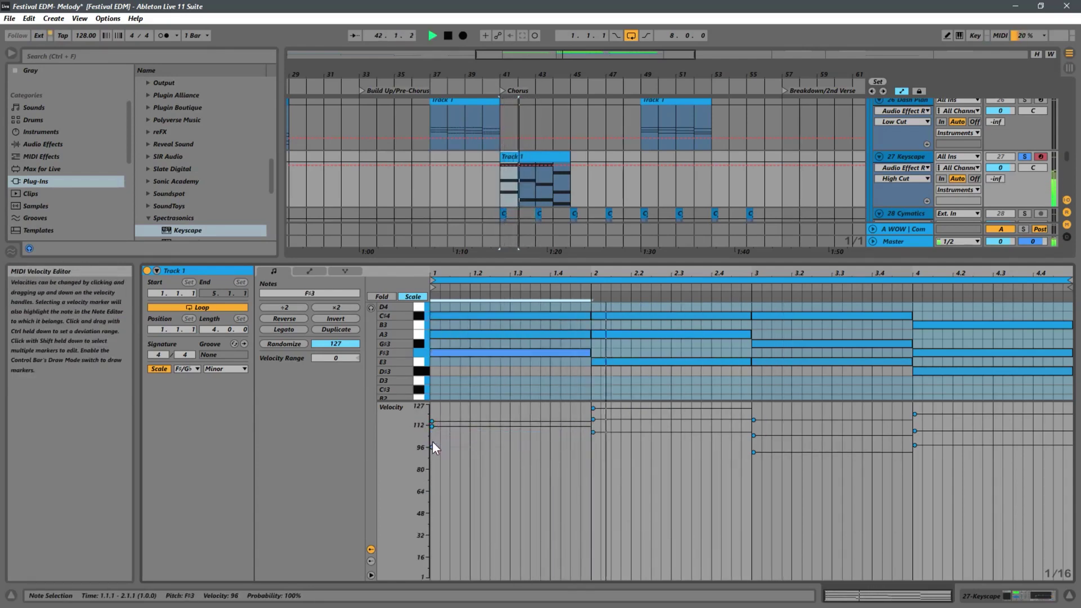
{"action": "left_click", "coordinate": [432, 430]}
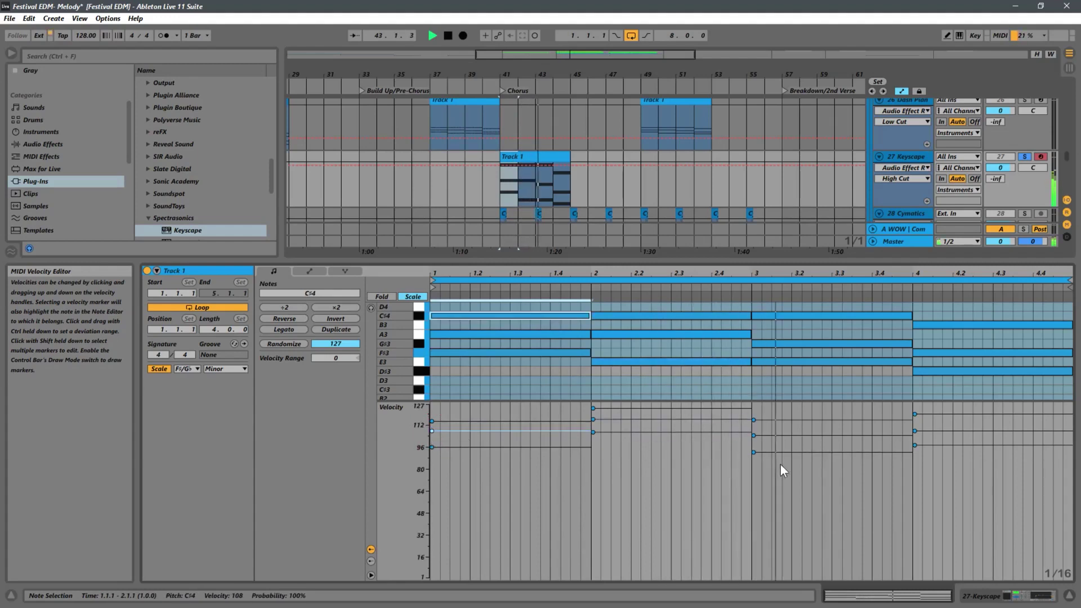
{"action": "left_click_drag", "start_coordinate": [915, 445], "coordinate": [916, 451]}
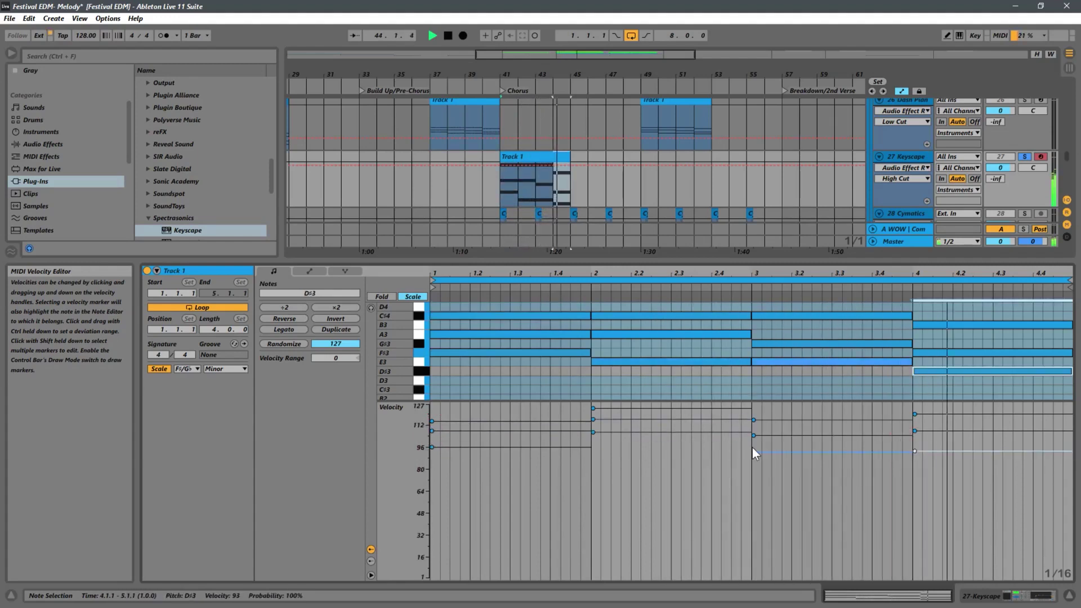
{"action": "left_click_drag", "start_coordinate": [751, 450], "coordinate": [754, 454]}
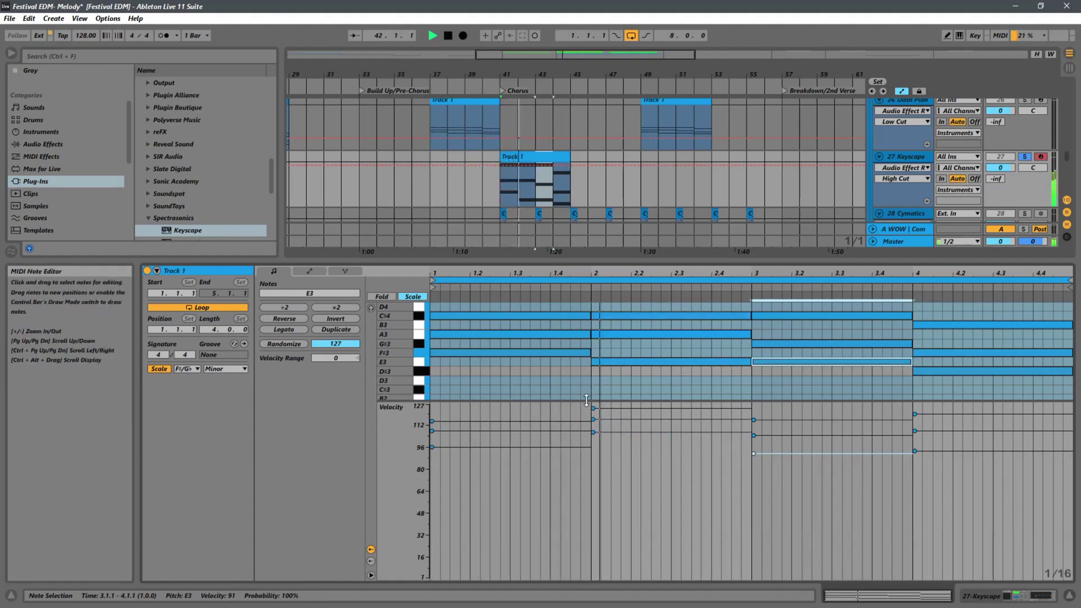
{"action": "left_click_drag", "start_coordinate": [582, 403], "coordinate": [582, 498]}
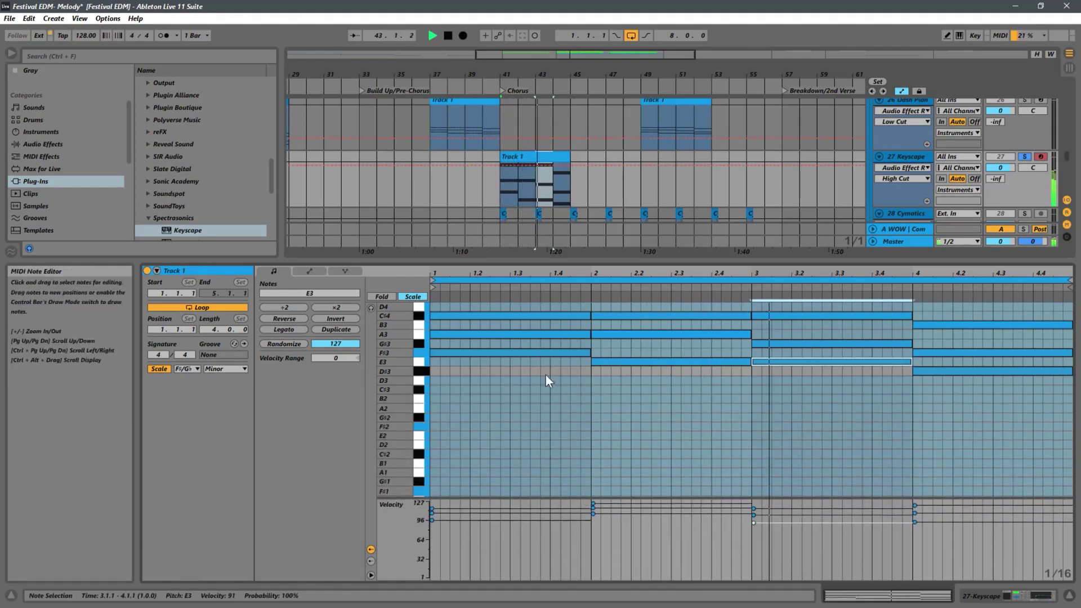
- Transpose the bar 4 D#3 note down to D3
{"action": "left_click", "coordinate": [965, 371]}
{"action": "key", "text": "space"}
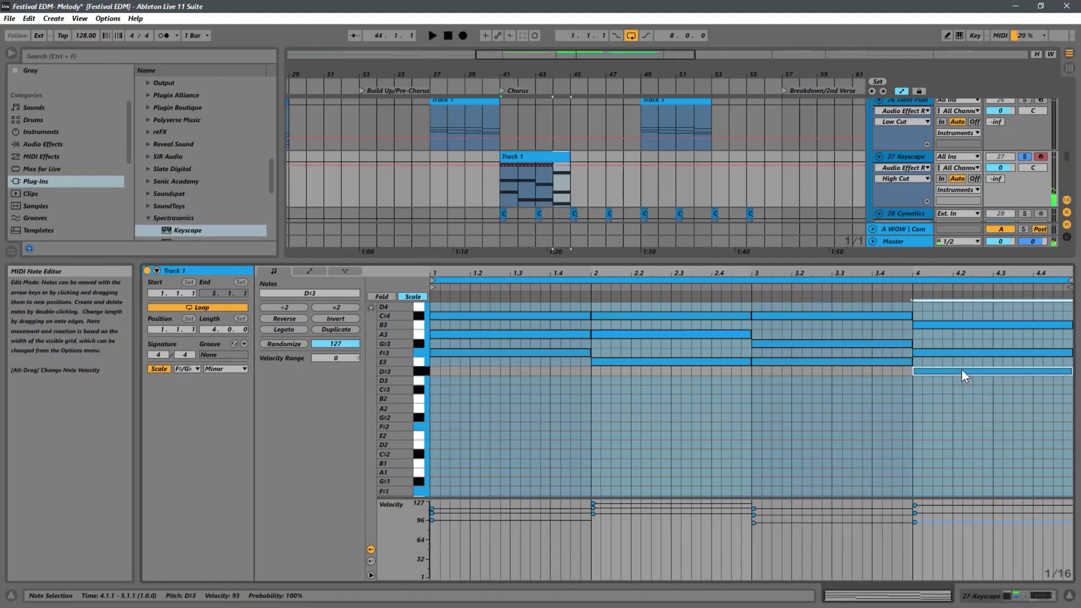
{"action": "key", "text": "Down"}
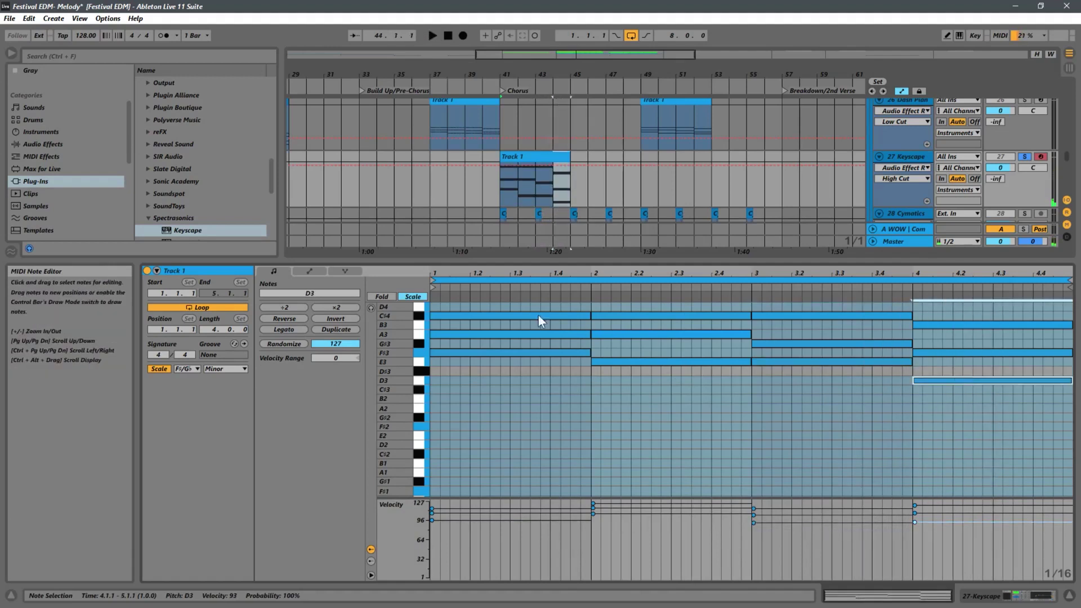
- Show only in-scale rows, audition the chords, and extend the note editor down to C#1
{"action": "left_click", "coordinate": [412, 297]}
{"action": "key", "text": "space"}
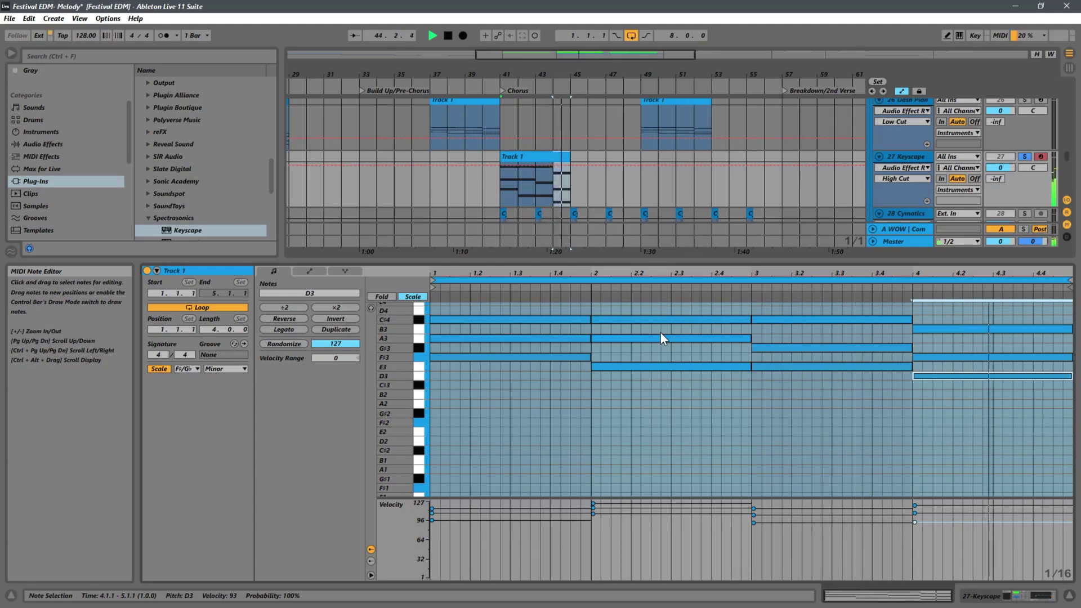
{"action": "key", "text": "space"}
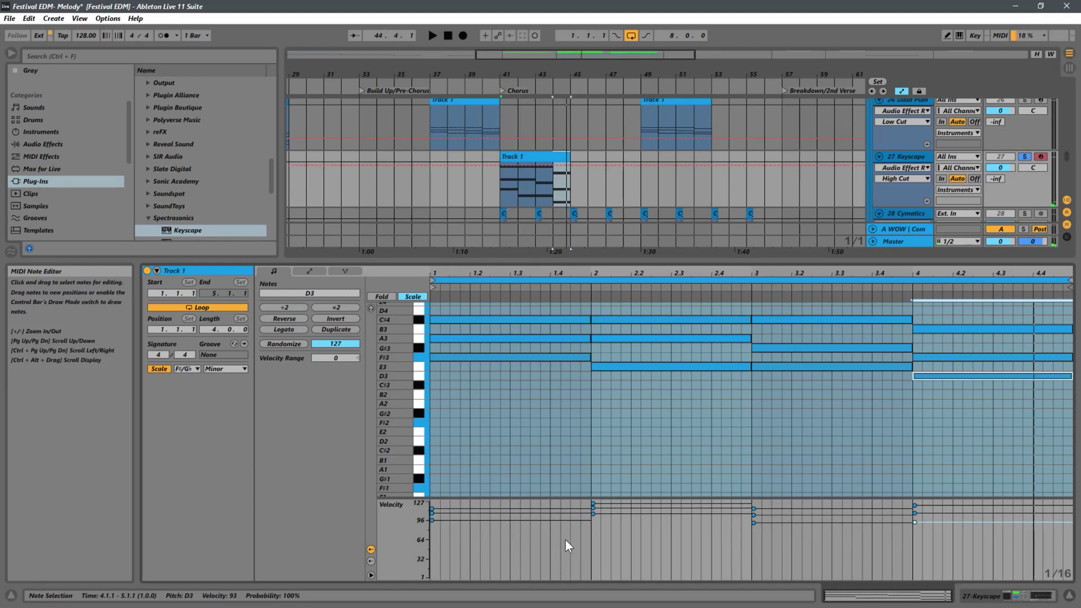
{"action": "left_click_drag", "start_coordinate": [589, 499], "coordinate": [584, 529]}
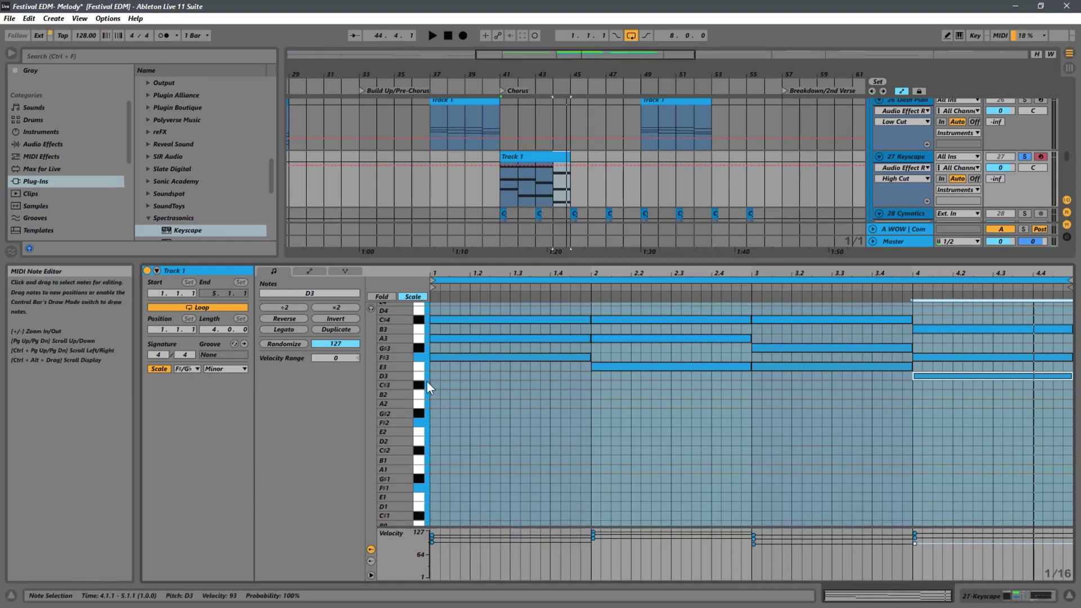
- Draw bar-long C#3 and A2 bass notes under the bar 1 and bar 2 chords
{"action": "double_click", "coordinate": [435, 376]}
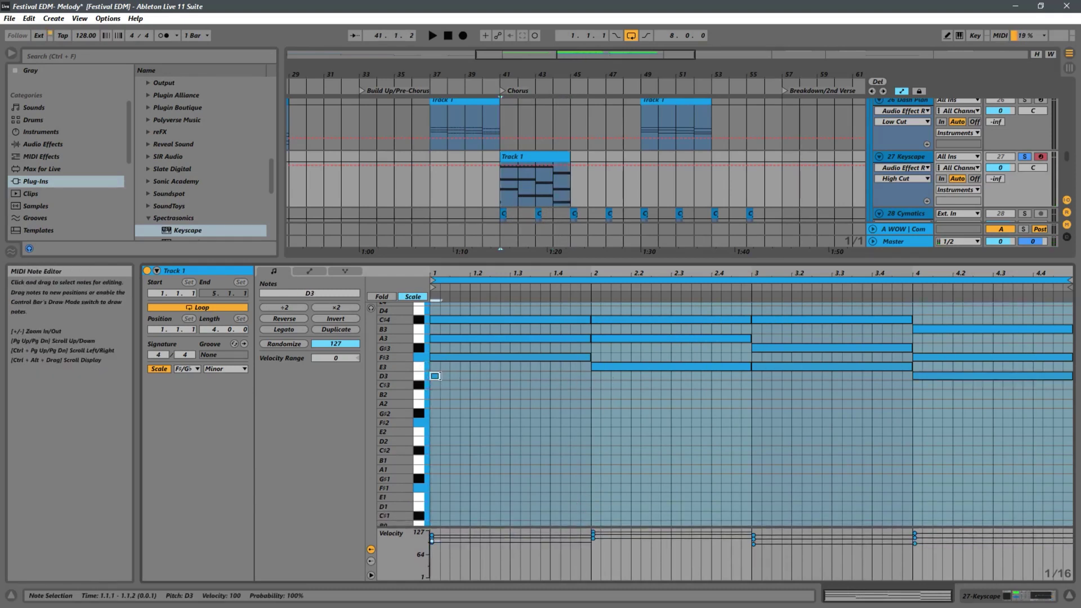
{"action": "left_click_drag", "start_coordinate": [435, 380], "coordinate": [639, 392]}
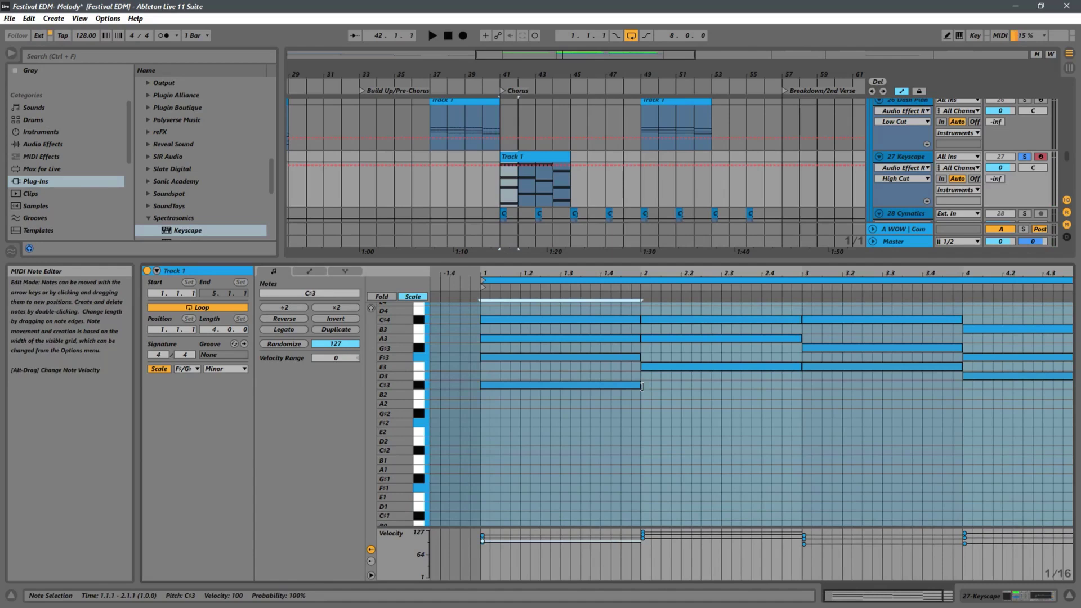
{"action": "key", "text": "space"}
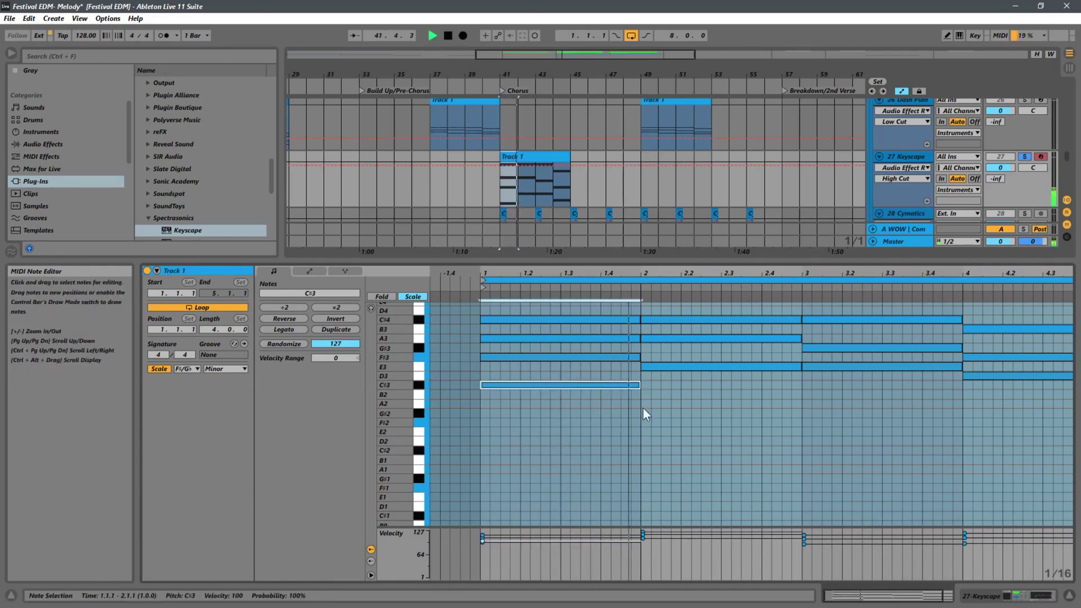
{"action": "double_click", "coordinate": [647, 406]}
{"action": "left_click_drag", "start_coordinate": [648, 408], "coordinate": [801, 408]}
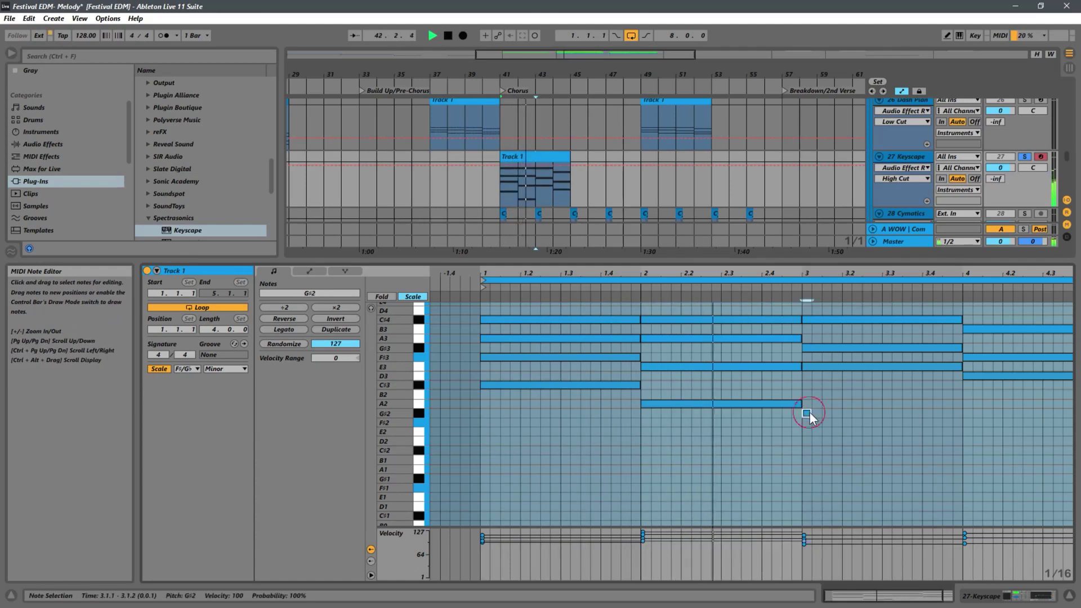
- Add a bar-long G#2 under bar 3 and make the bar 4 bass note B2
{"action": "double_click", "coordinate": [811, 413]}
{"action": "left_click_drag", "start_coordinate": [813, 413], "coordinate": [962, 413]}
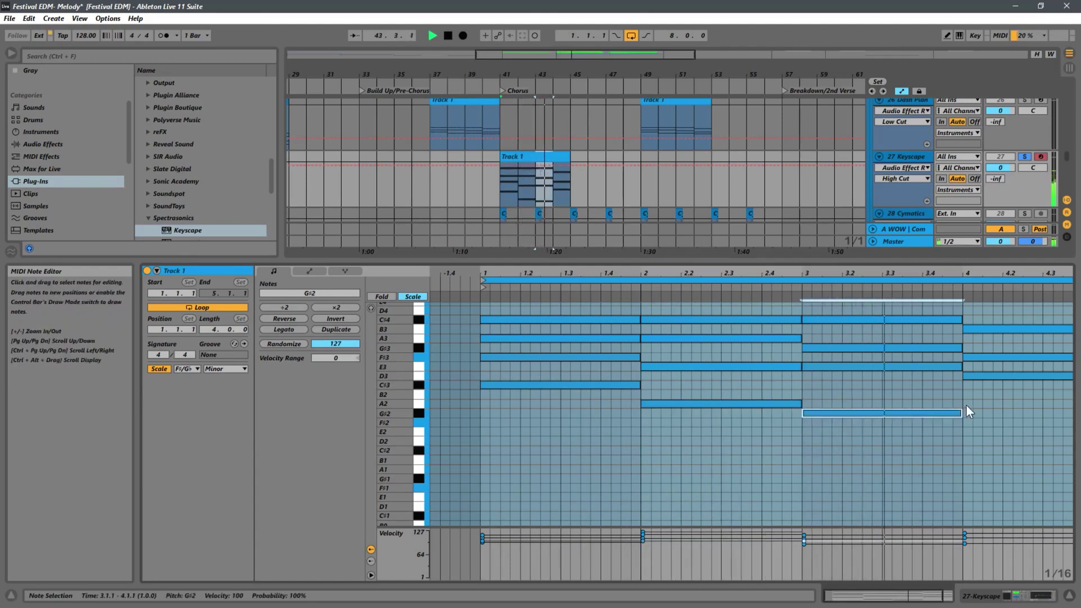
{"action": "left_click", "coordinate": [972, 404]}
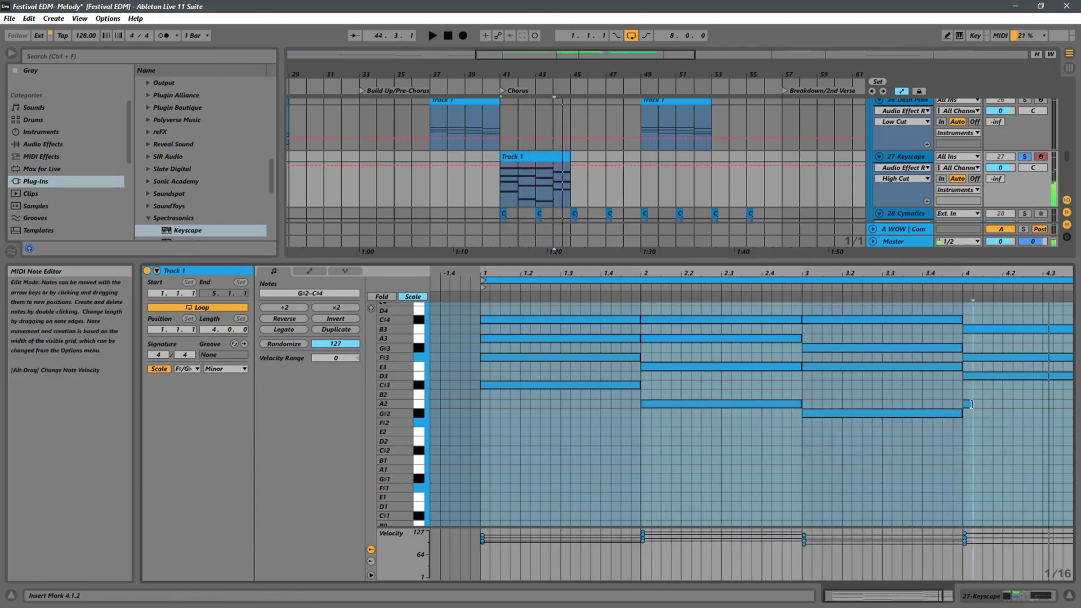
{"action": "left_click", "coordinate": [967, 404]}
{"action": "left_click_drag", "start_coordinate": [972, 404], "coordinate": [1021, 398]}
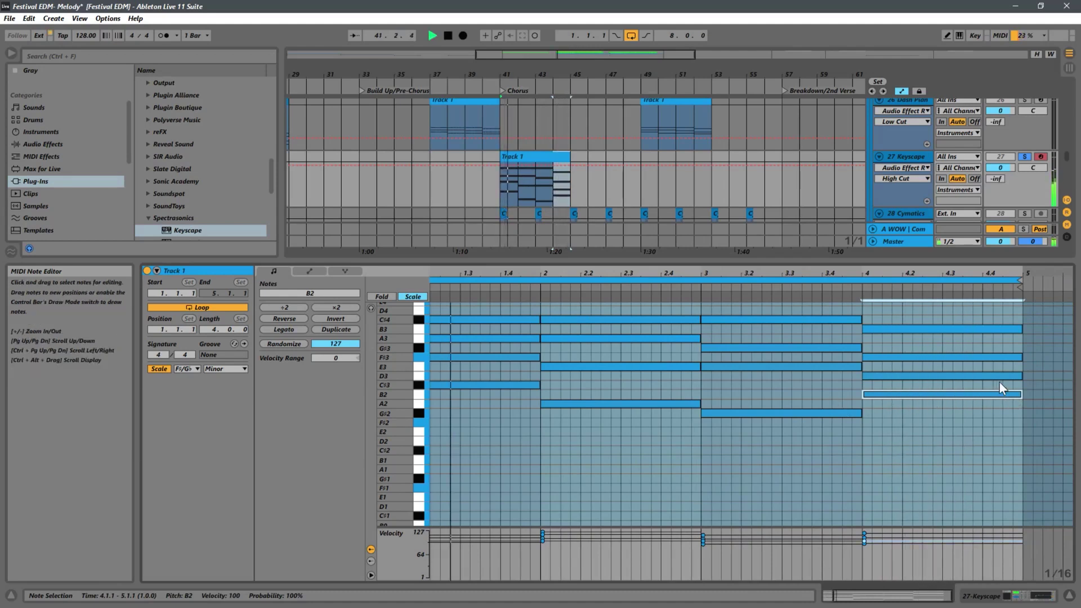
- Lower the bass note velocities: C#3 to 70, A2 to 67, G#2 to 45, B2 to 58
{"action": "key", "text": "space"}
{"action": "left_click_drag", "start_coordinate": [999, 383], "coordinate": [461, 427]}
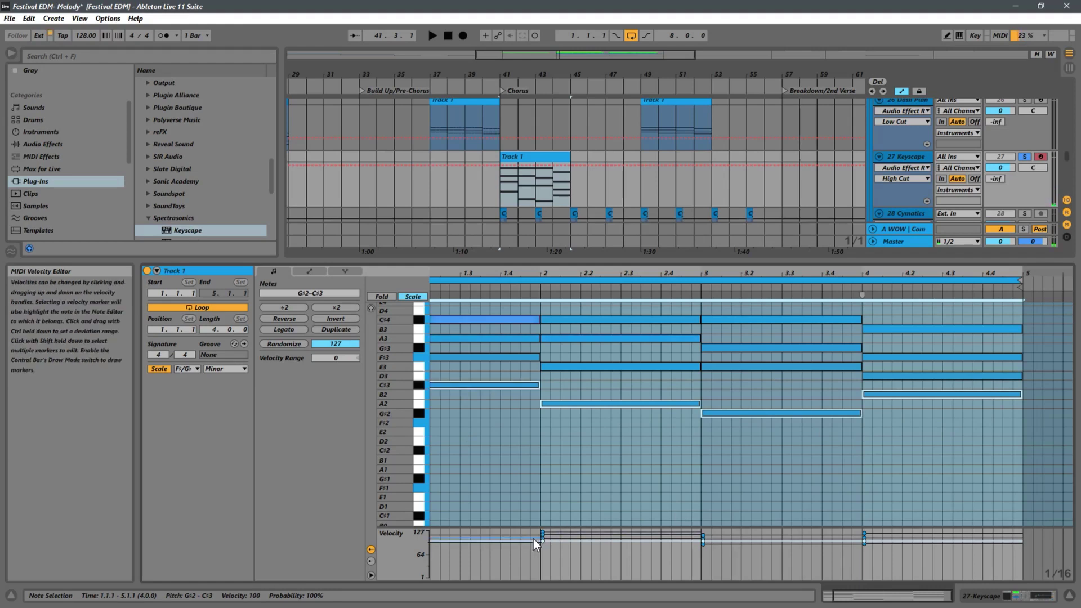
{"action": "left_click_drag", "start_coordinate": [541, 541], "coordinate": [536, 555]}
{"action": "left_click", "coordinate": [570, 558]}
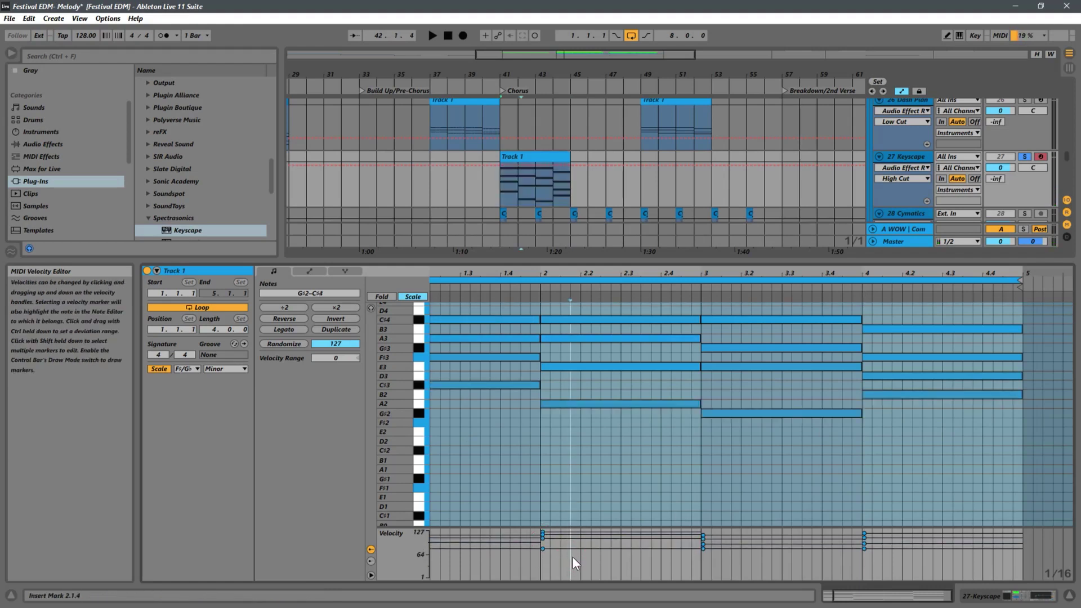
{"action": "left_click_drag", "start_coordinate": [554, 556], "coordinate": [558, 556]}
{"action": "left_click_drag", "start_coordinate": [755, 549], "coordinate": [748, 562]}
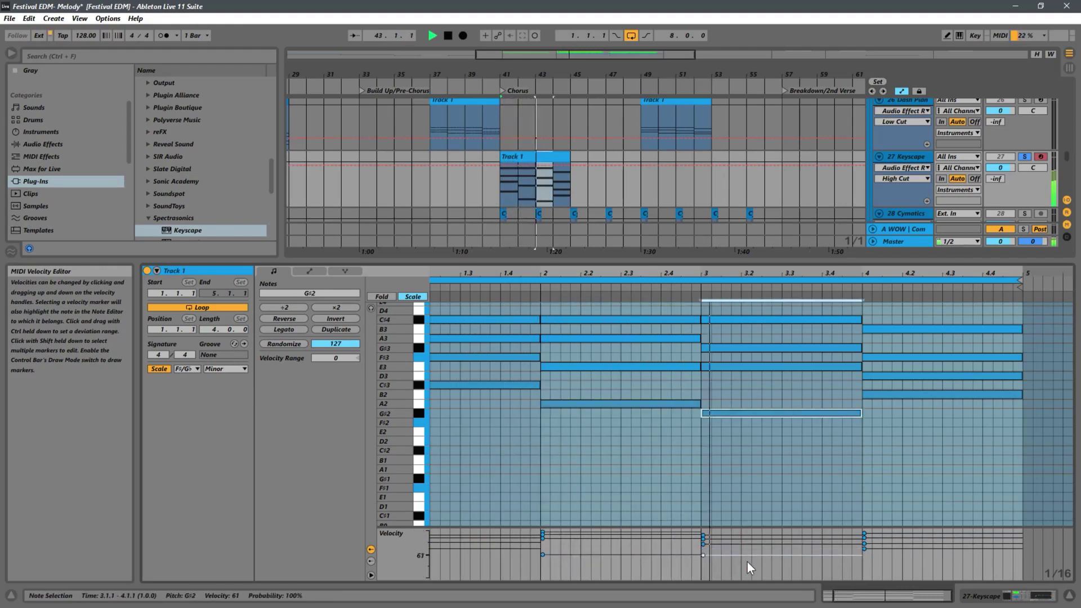
{"action": "left_click_drag", "start_coordinate": [946, 547], "coordinate": [908, 565]}
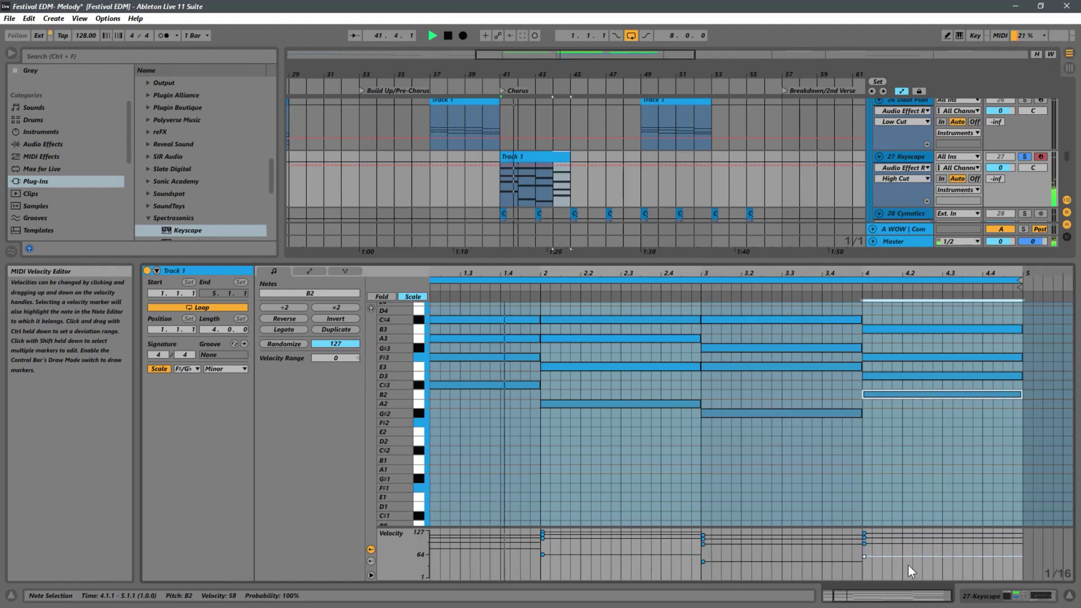
{"action": "left_click", "coordinate": [481, 553]}
{"action": "left_click_drag", "start_coordinate": [481, 553], "coordinate": [475, 558]}
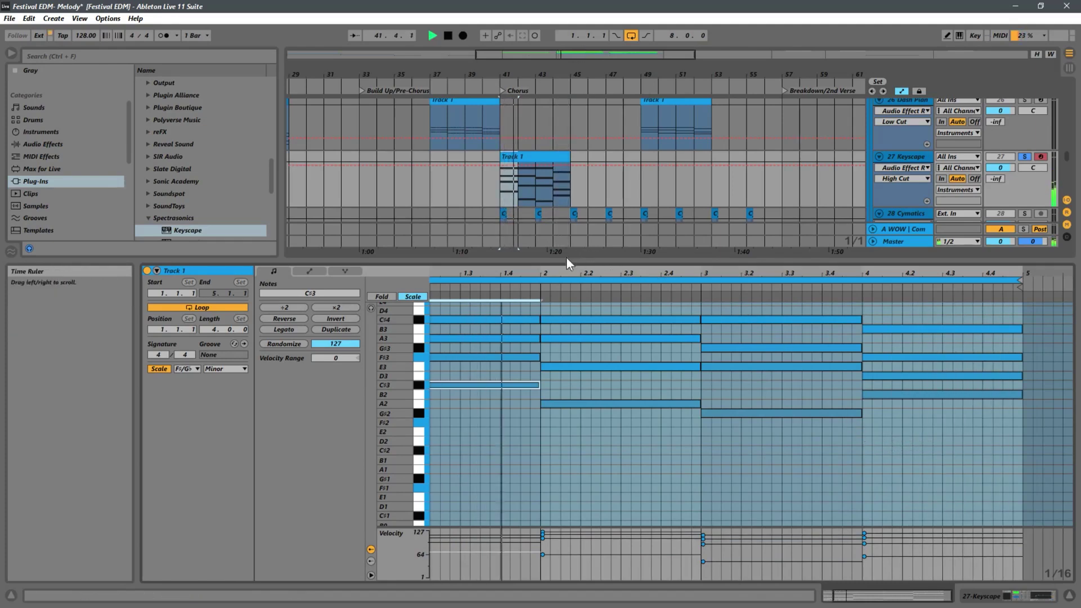
- Select the Track 1 clip and show the Keyscape track's device chain
{"action": "left_click_drag", "start_coordinate": [555, 257], "coordinate": [564, 421]}
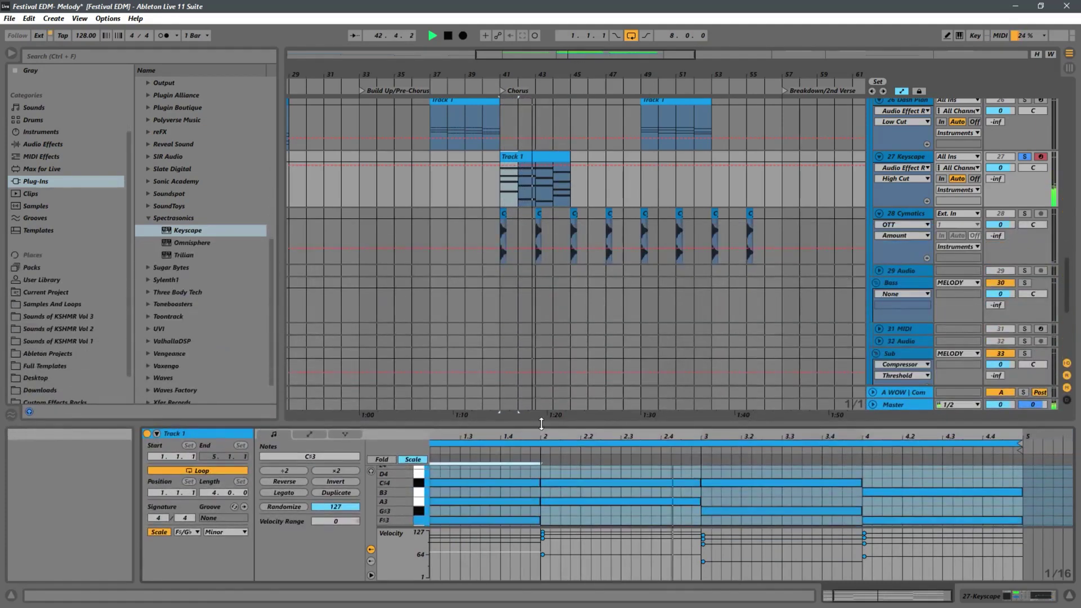
{"action": "left_click", "coordinate": [505, 191]}
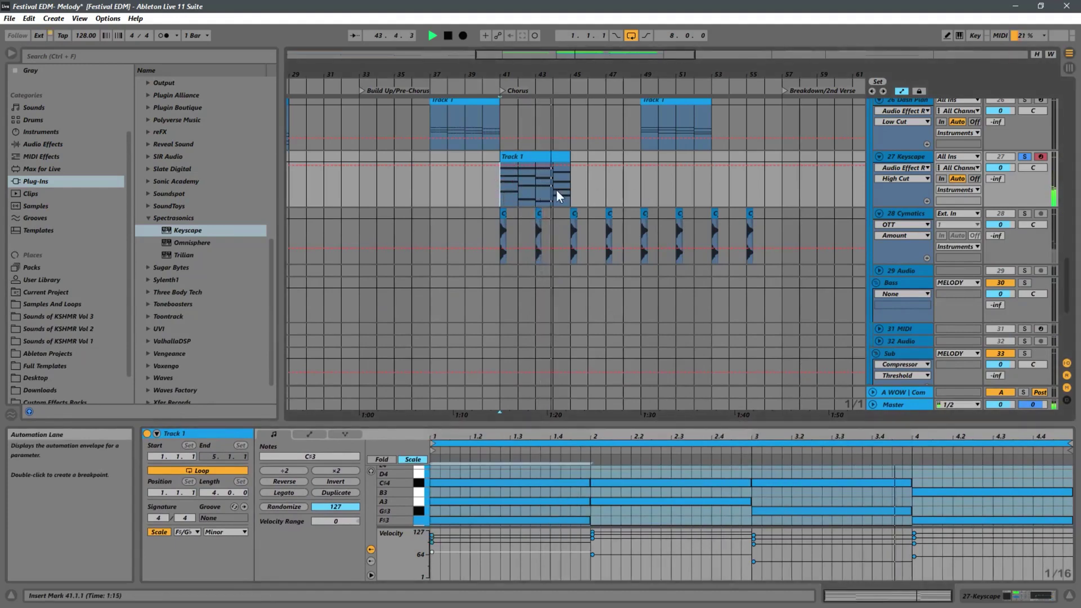
{"action": "left_click", "coordinate": [911, 155]}
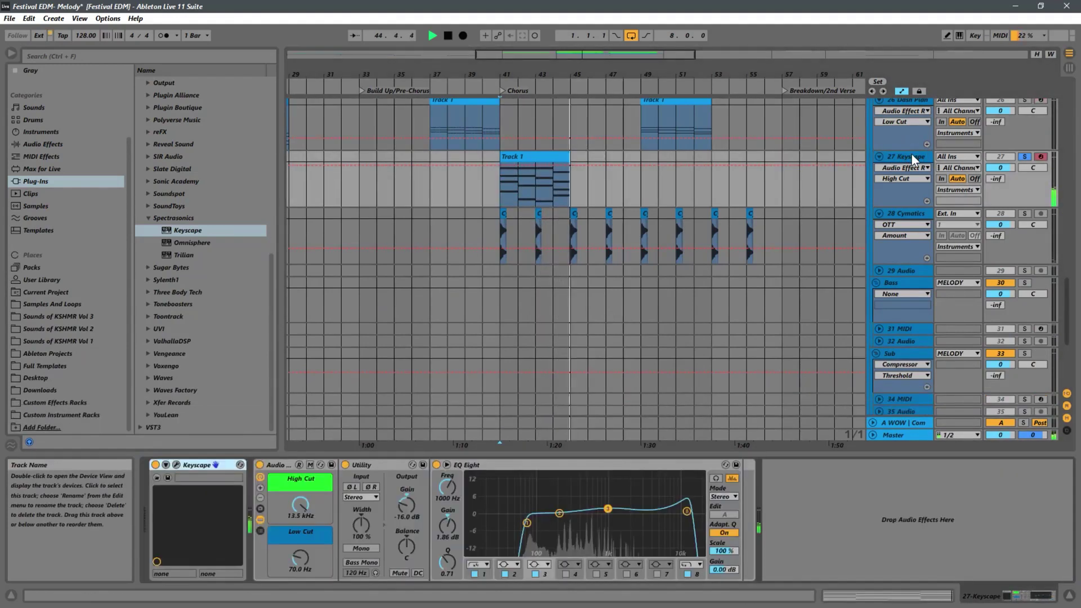
{"action": "left_click", "coordinate": [146, 219]}
- Add the OTT Multiband Dynamics preset to the end of the Keyscape chain, Amount at 19%
{"action": "left_click", "coordinate": [45, 145]}
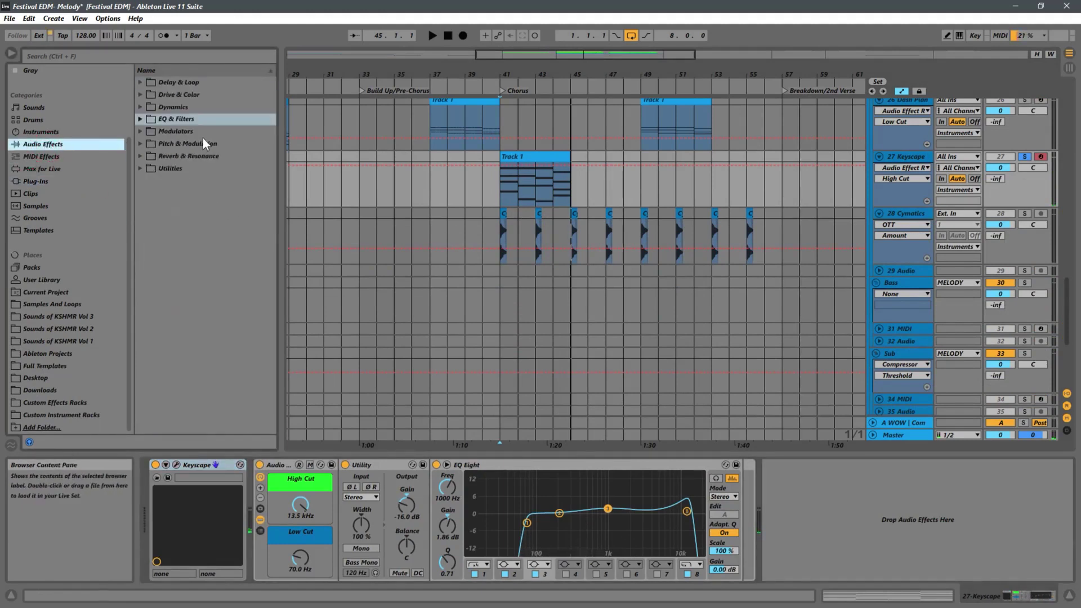
{"action": "left_click", "coordinate": [143, 107]}
{"action": "left_click", "coordinate": [169, 167]}
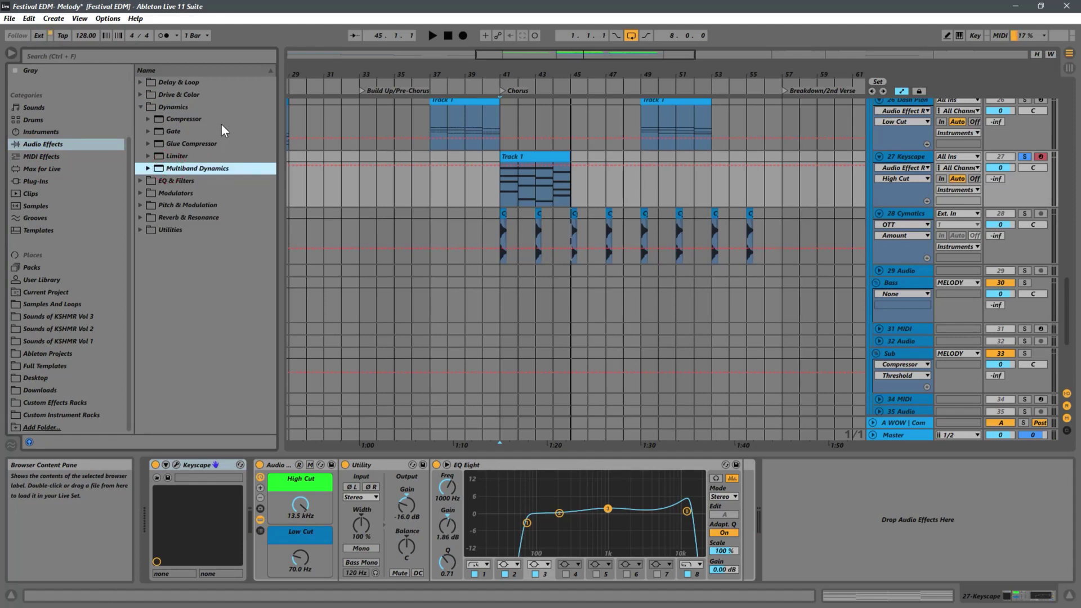
{"action": "left_click", "coordinate": [148, 168]}
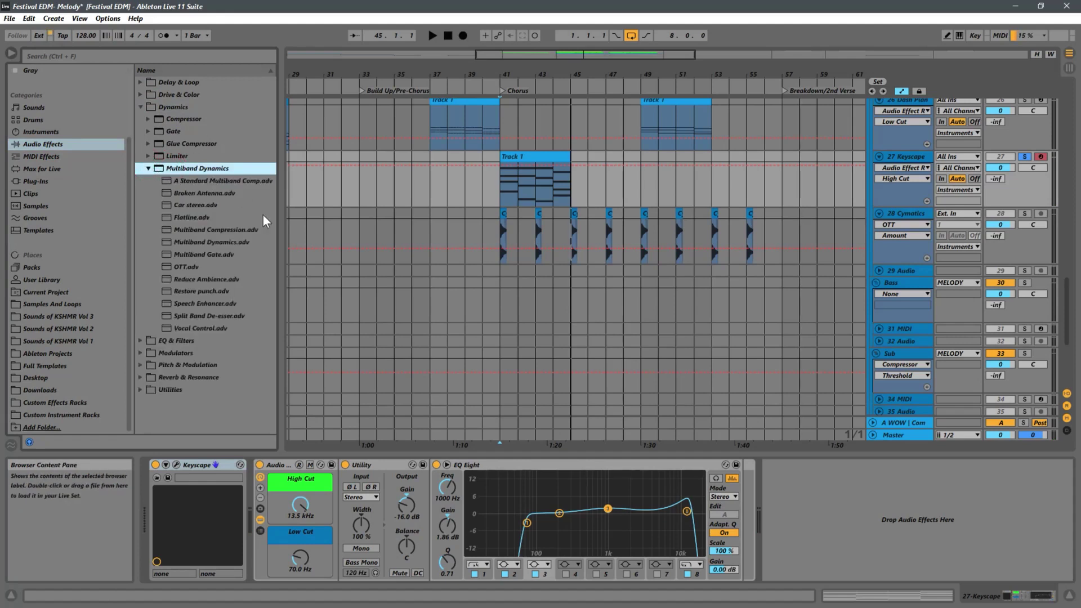
{"action": "left_click", "coordinate": [184, 266]}
{"action": "mouse_move", "coordinate": [507, 409]}
{"action": "left_mouse_down"}
{"action": "mouse_move", "coordinate": [320, 483]}
{"action": "mouse_move", "coordinate": [911, 501]}
{"action": "left_mouse_up"}
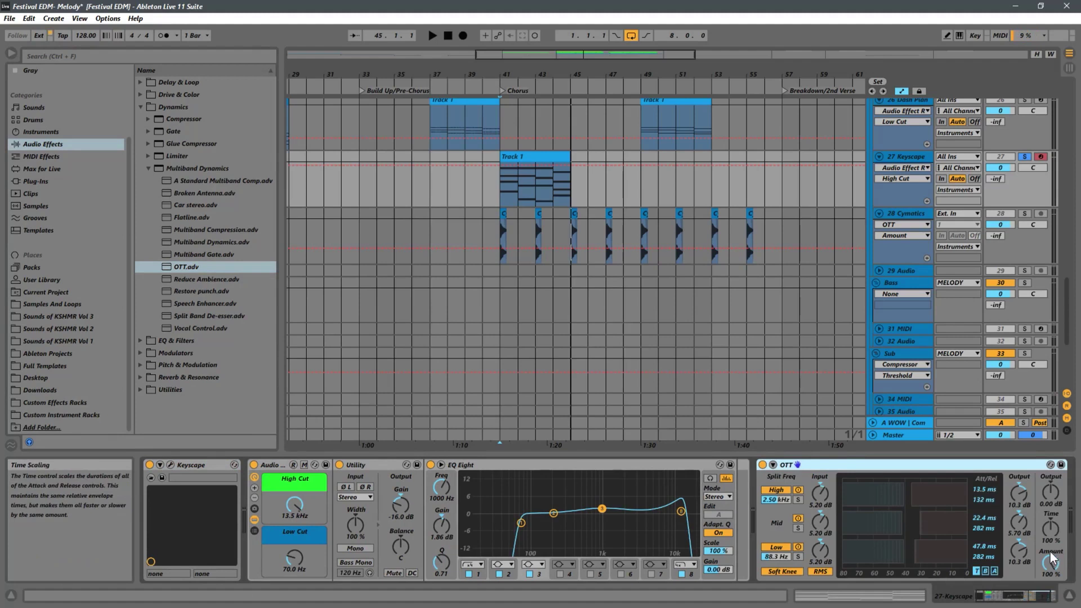
{"action": "left_click_drag", "start_coordinate": [1050, 560], "coordinate": [1049, 589]}
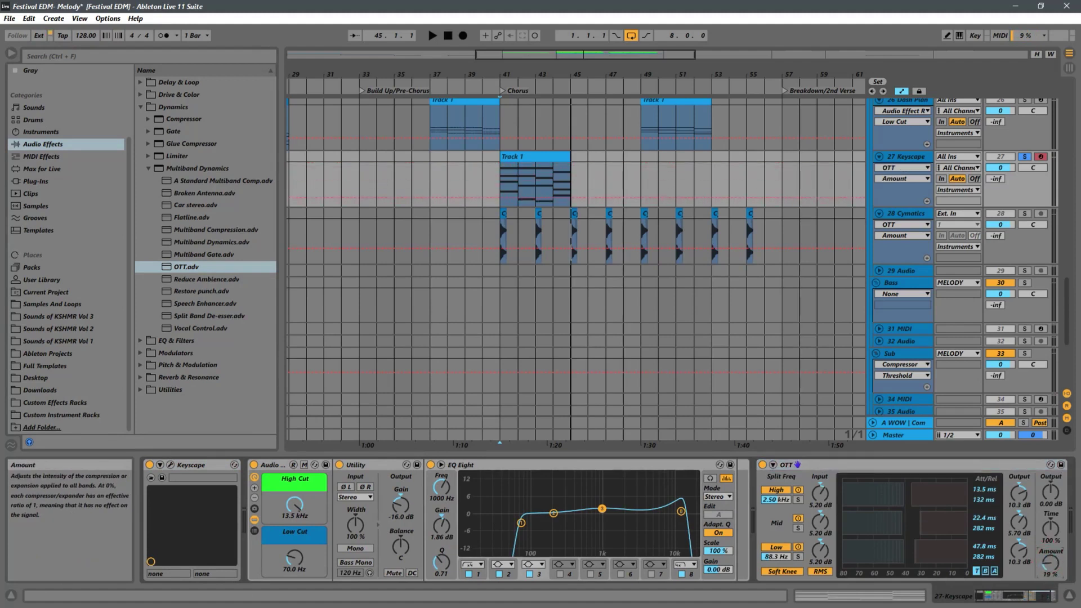
- Adjust OTT's low band threshold and, during playback, settle its Amount at 29%
{"action": "left_click_drag", "start_coordinate": [1051, 563], "coordinate": [1042, 572]}
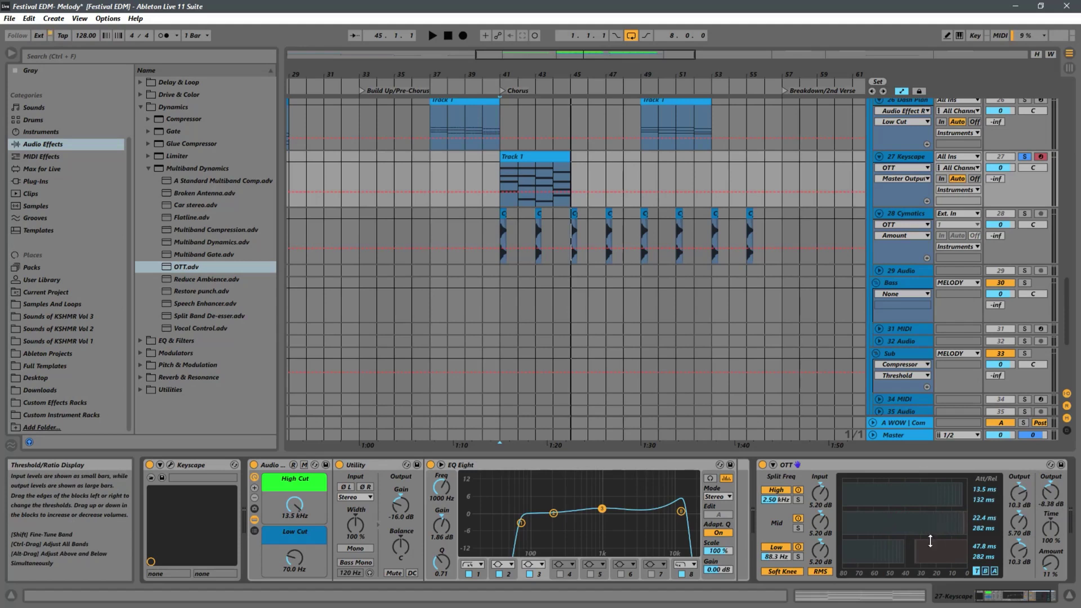
{"action": "left_click_drag", "start_coordinate": [908, 548], "coordinate": [919, 550]}
{"action": "key", "text": "space"}
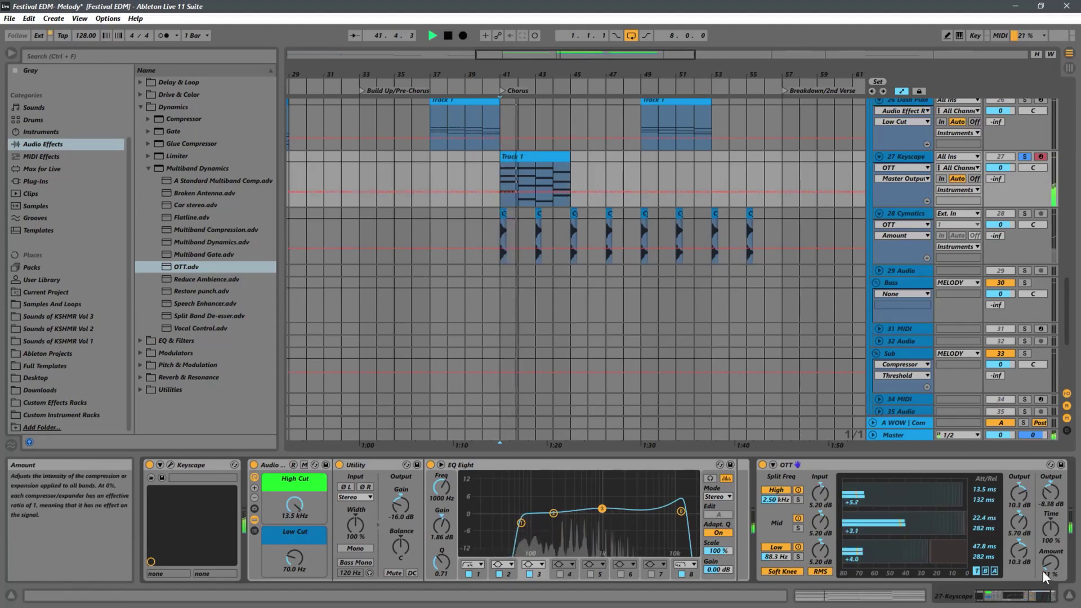
{"action": "mouse_move", "coordinate": [1042, 570]}
{"action": "left_mouse_down"}
{"action": "mouse_move", "coordinate": [1062, 544]}
{"action": "mouse_move", "coordinate": [1061, 565]}
{"action": "left_mouse_up"}
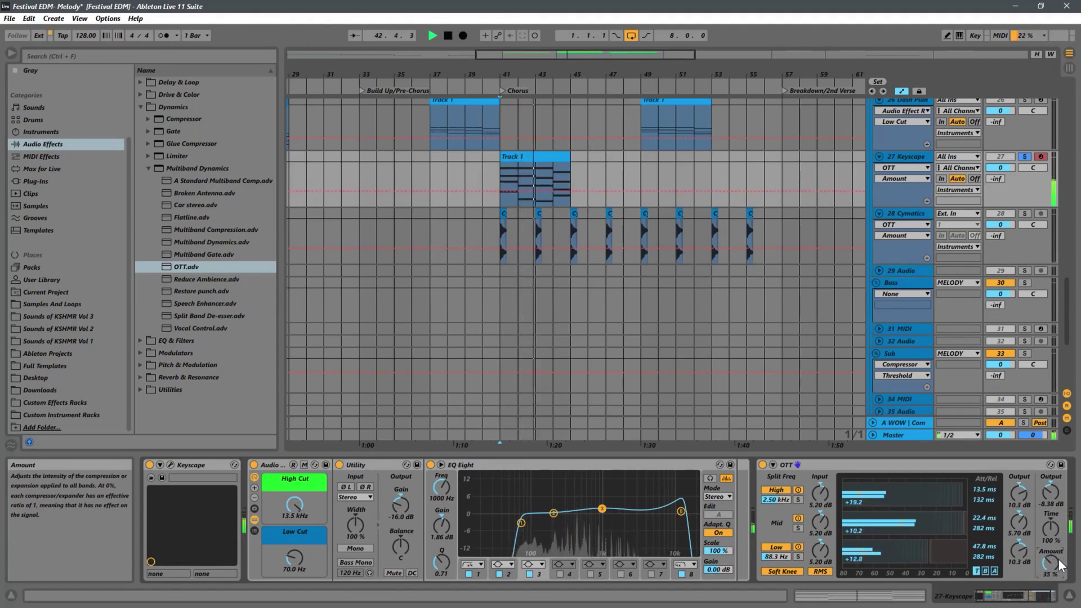
{"action": "left_click_drag", "start_coordinate": [1061, 564], "coordinate": [1055, 569]}
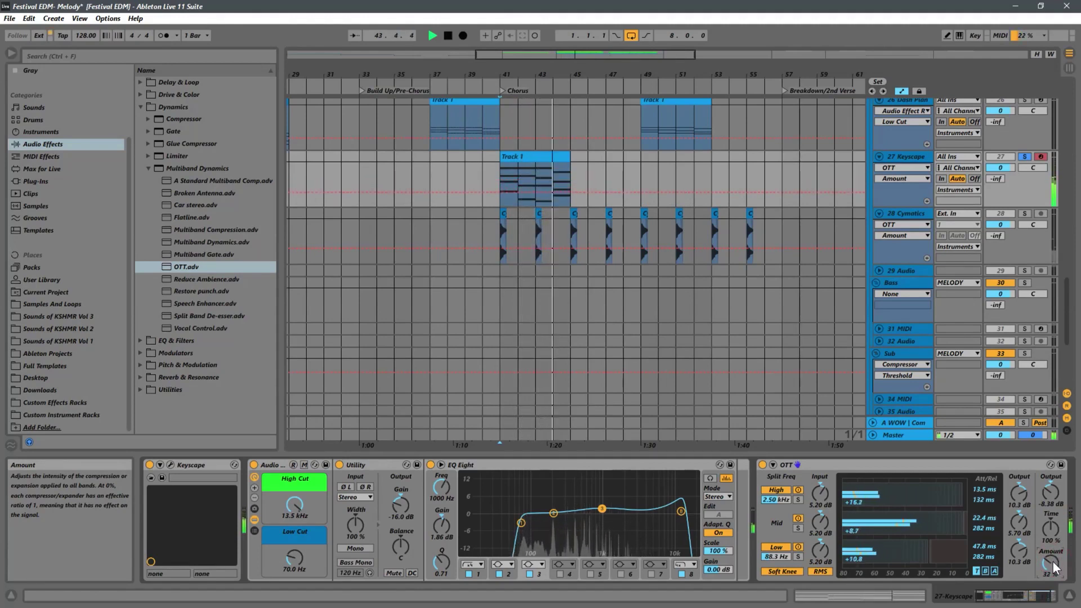
{"action": "left_click", "coordinate": [1053, 565]}
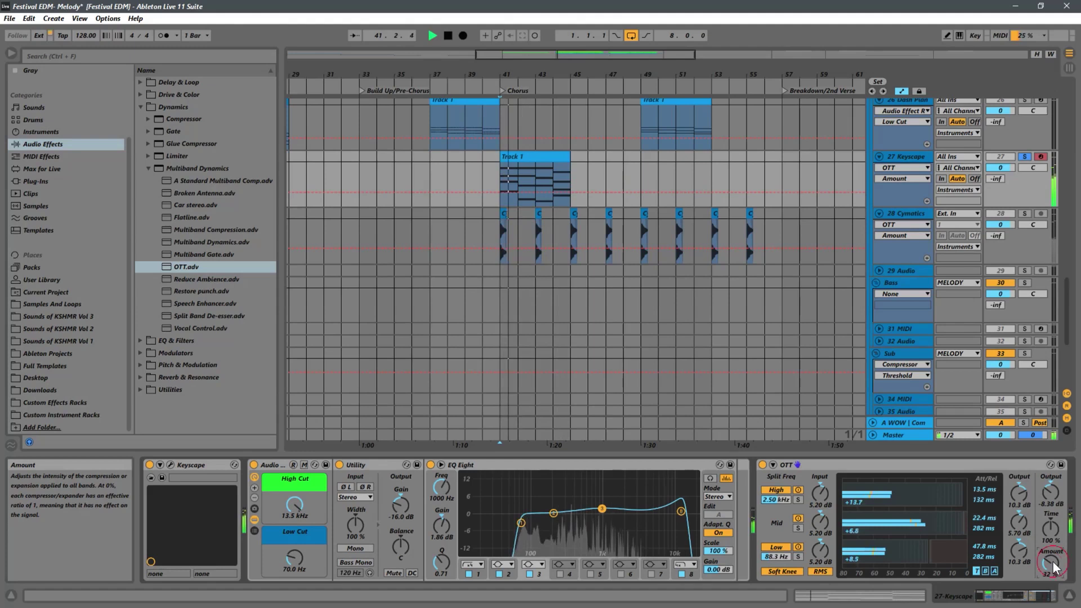
{"action": "left_click_drag", "start_coordinate": [1053, 561], "coordinate": [1052, 564]}
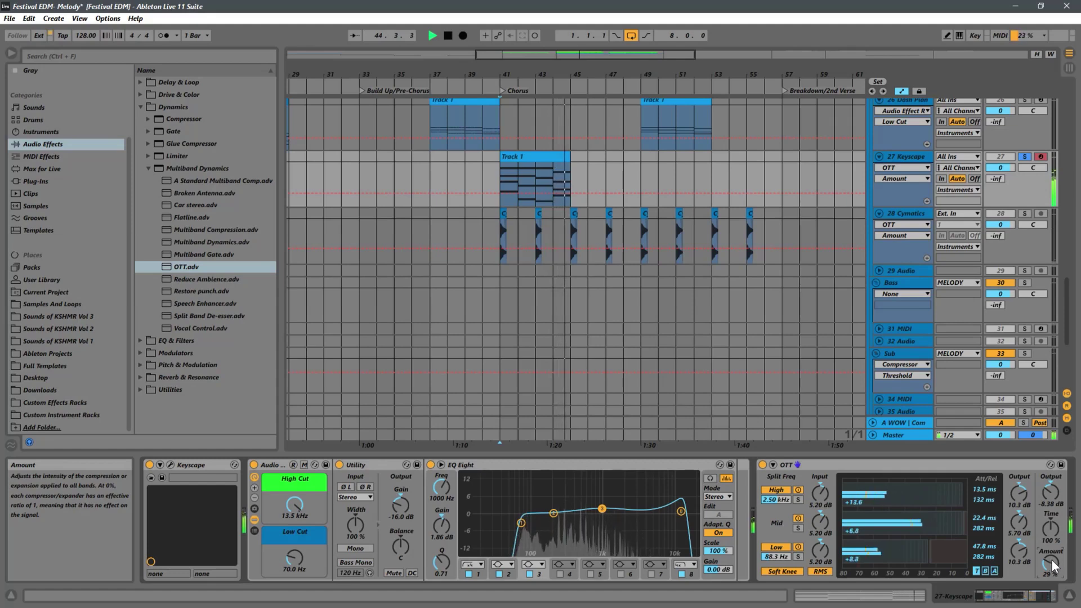
- Copy the chord clip onto Dash Piano at bar 41 and solo that track
{"action": "key", "text": "space"}
{"action": "scroll", "coordinate": [608, 173], "scroll_direction": "up", "scroll_amount": 2}
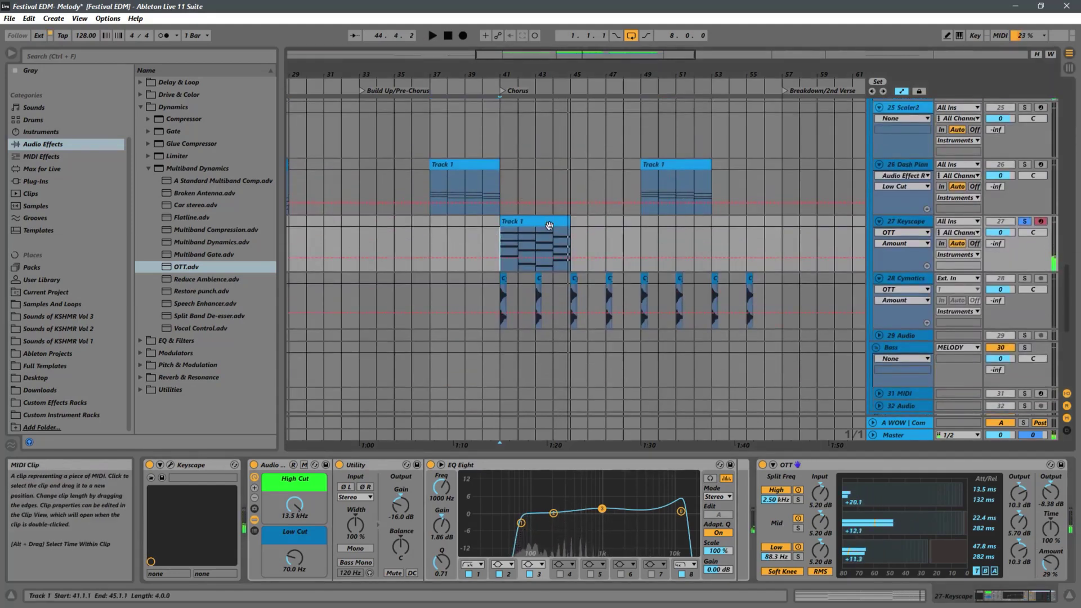
{"action": "left_click_drag", "start_coordinate": [549, 225], "coordinate": [531, 195]}
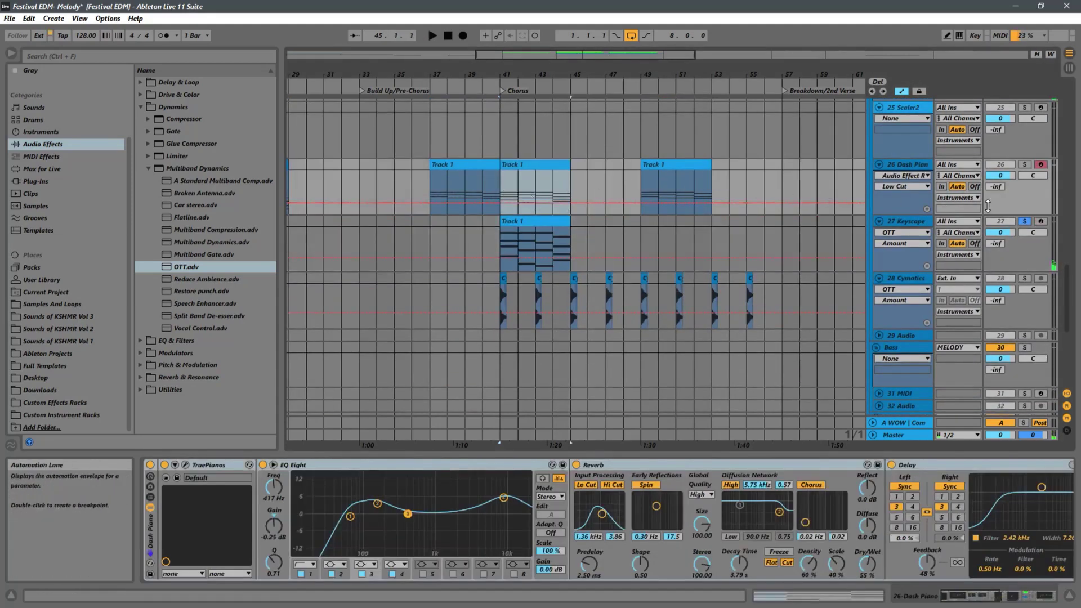
{"action": "left_click", "coordinate": [1025, 164]}
{"action": "key", "text": "space"}
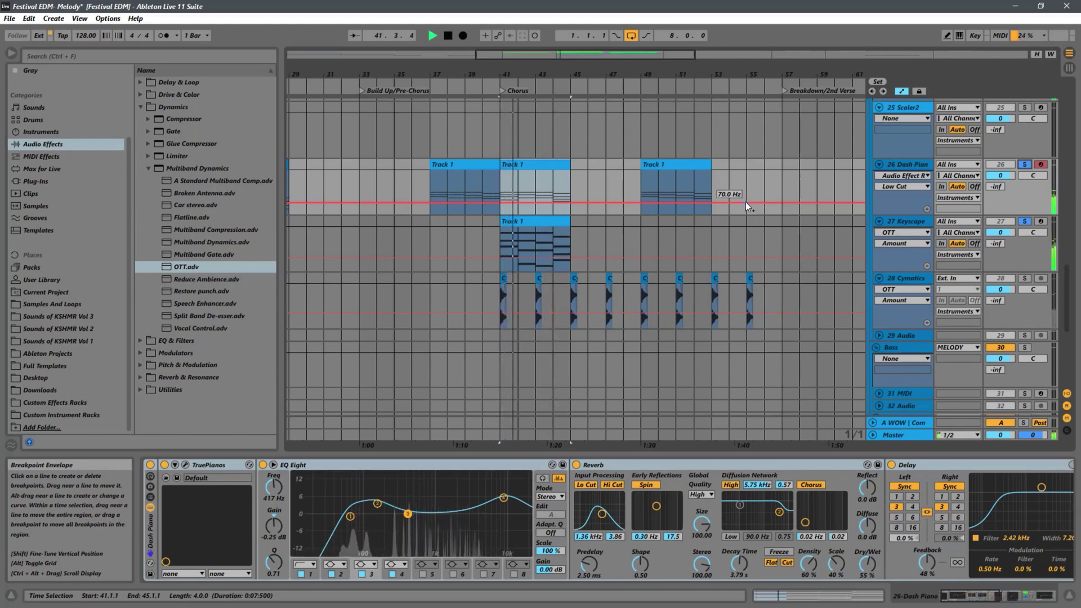
- Soften Keyscape's highest EQ Eight band to Q 0.97
{"action": "left_click", "coordinate": [927, 225]}
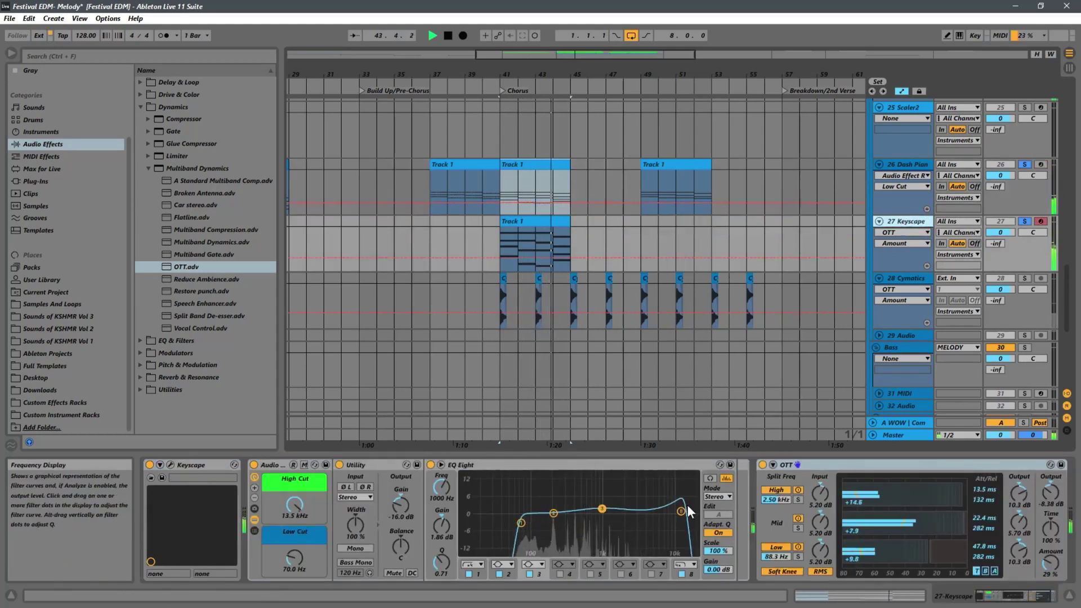
{"action": "left_click_drag", "start_coordinate": [678, 511], "coordinate": [681, 516]}
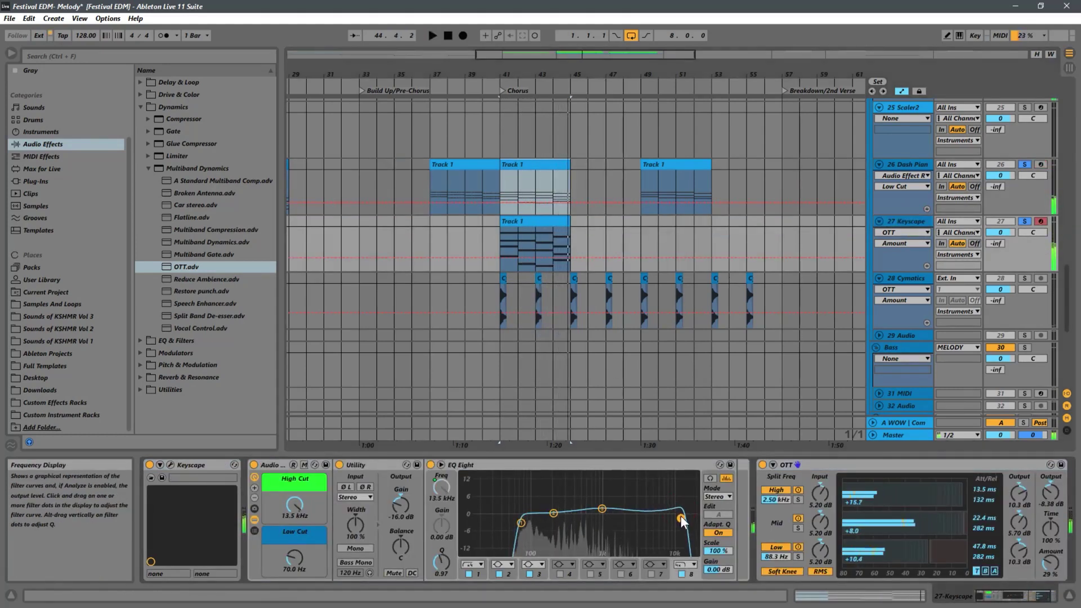
{"action": "key", "text": "space"}
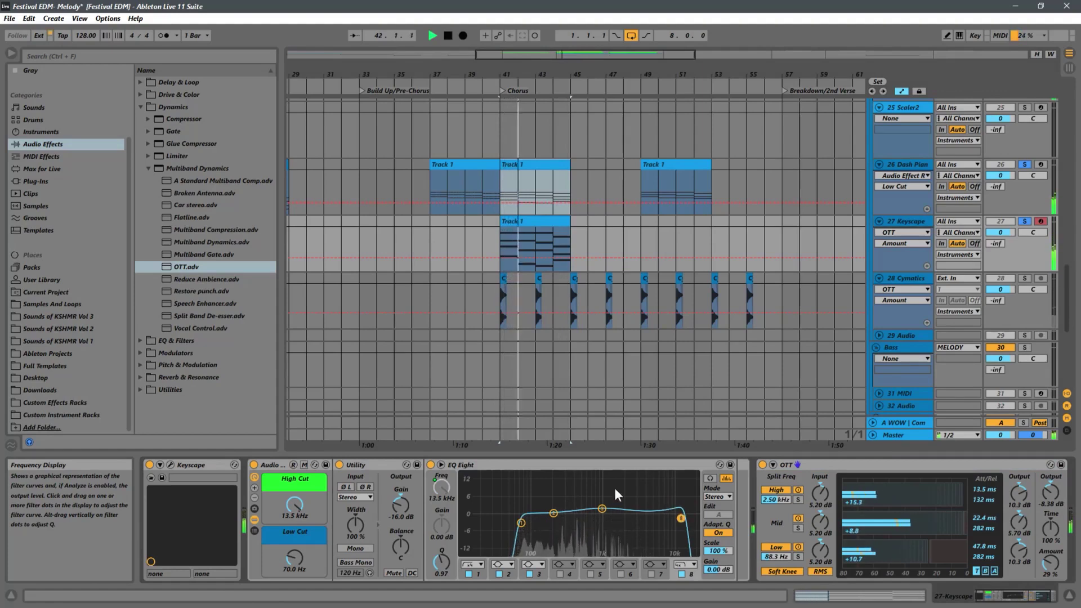
- Set Keyscape's built-in EQ low frequency to 50 Hz and close the plug-in window
{"action": "left_click", "coordinate": [171, 465]}
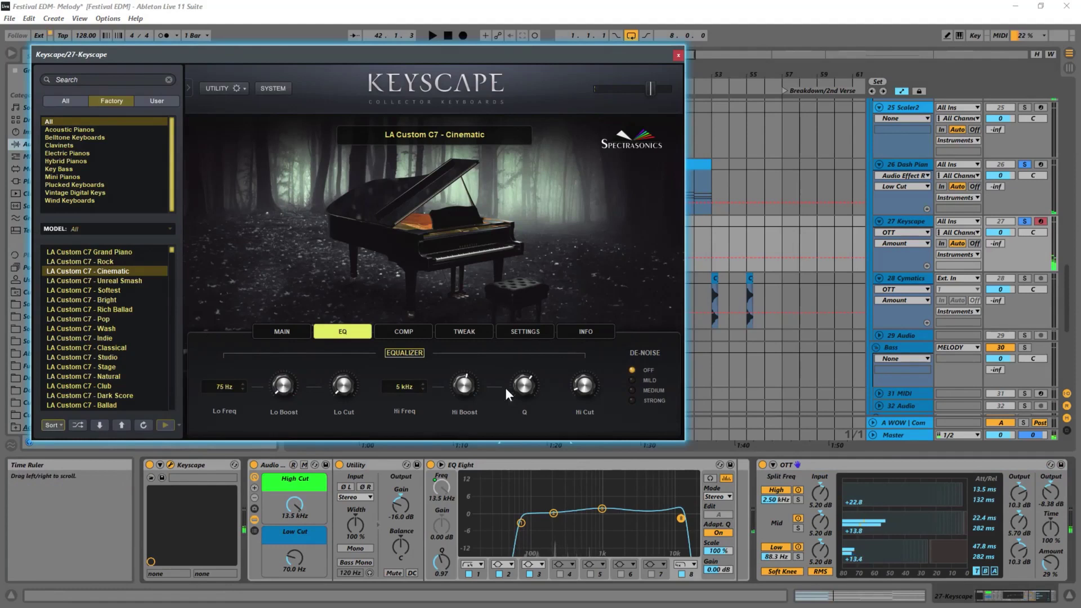
{"action": "key", "text": "space"}
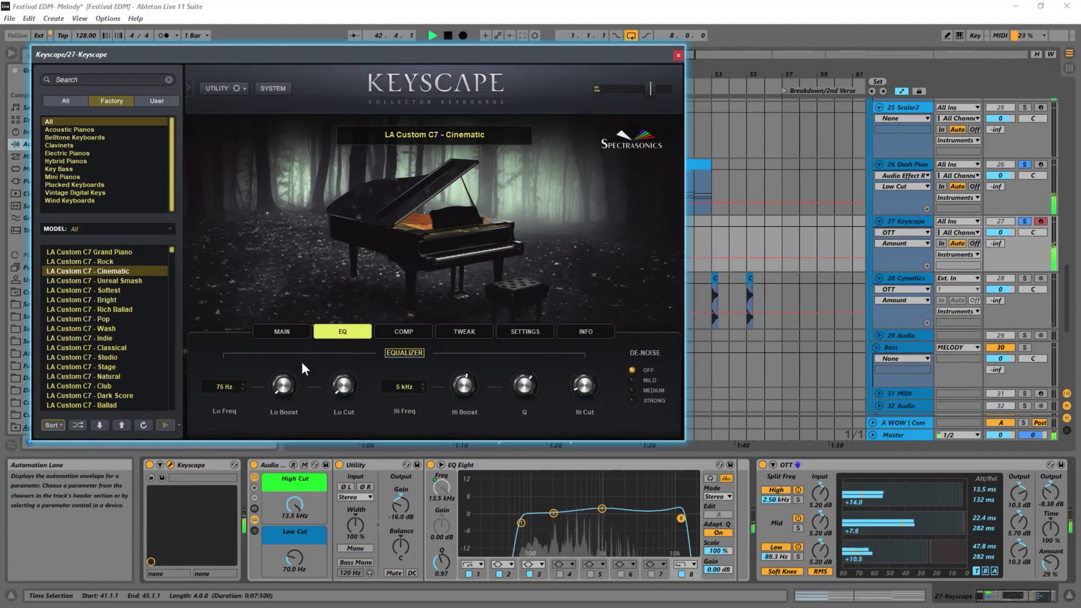
{"action": "left_click", "coordinate": [244, 389]}
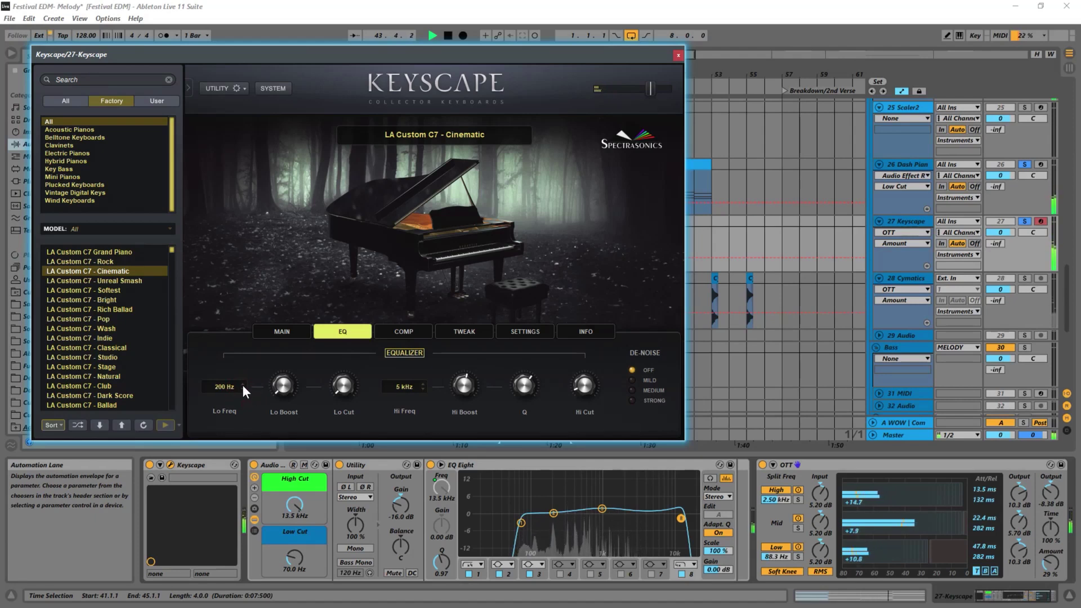
{"action": "left_click", "coordinate": [242, 384]}
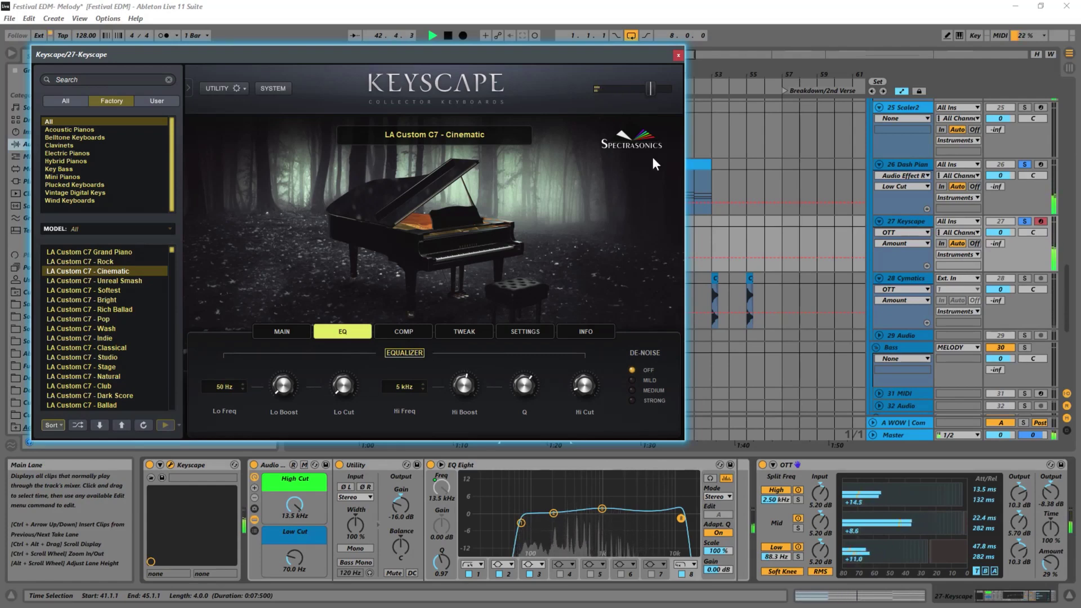
{"action": "left_click", "coordinate": [678, 55]}
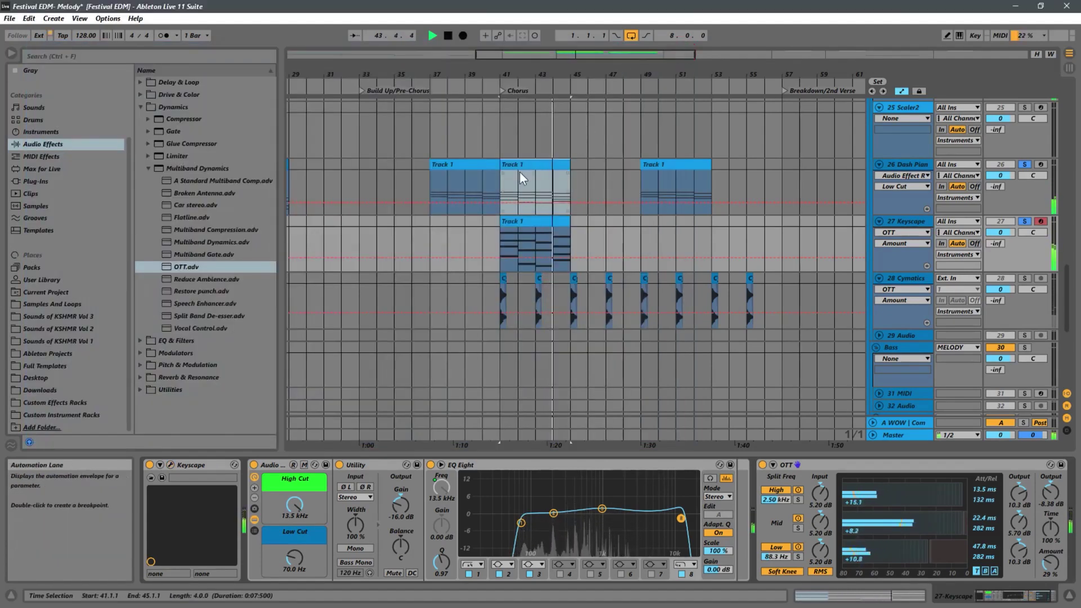
- Duplicate the Dash Piano and Keyscape chord clips with Ctrl+D
{"action": "key", "text": "space"}
{"action": "left_click", "coordinate": [563, 197]}
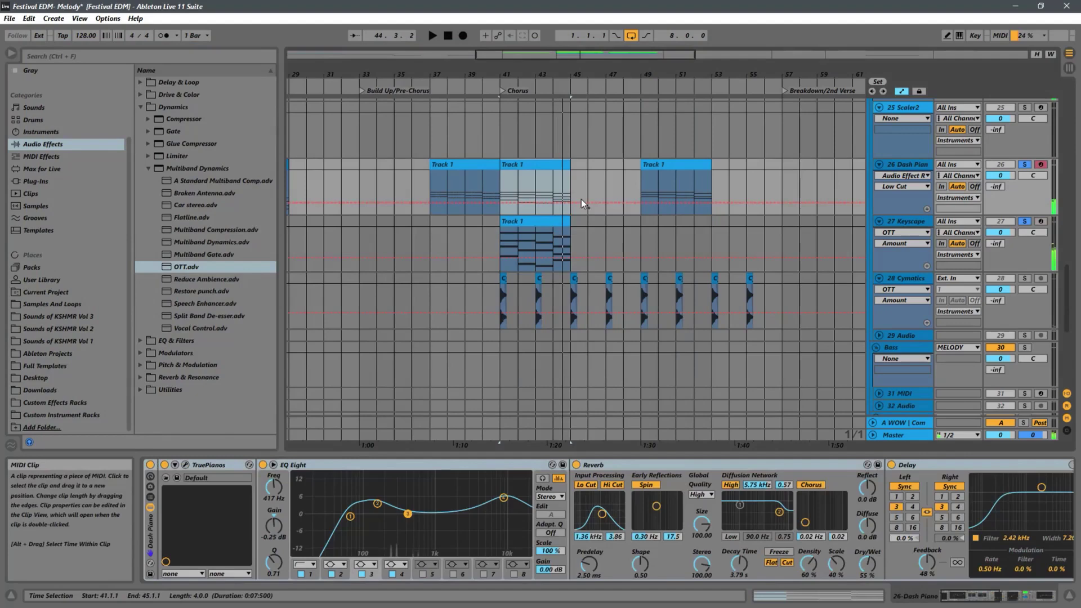
{"action": "left_click", "coordinate": [522, 220], "text": "shift"}
{"action": "key", "text": "ctrl+d"}
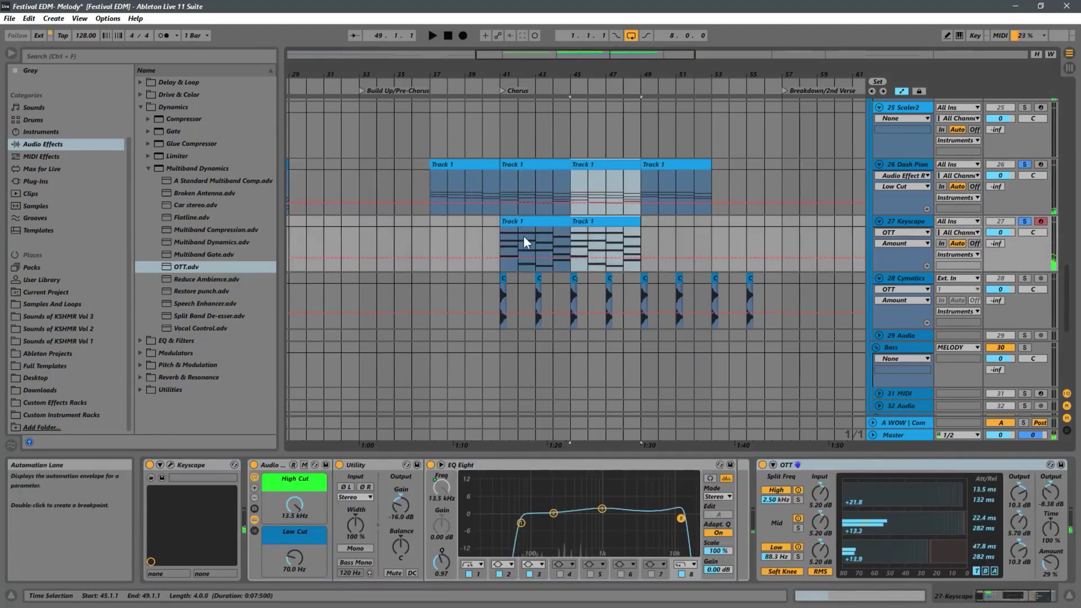
- Play from bar 41 and scroll through the tracks to check the doubled chord clips
{"action": "left_click", "coordinate": [503, 245]}
{"action": "key", "text": "space"}
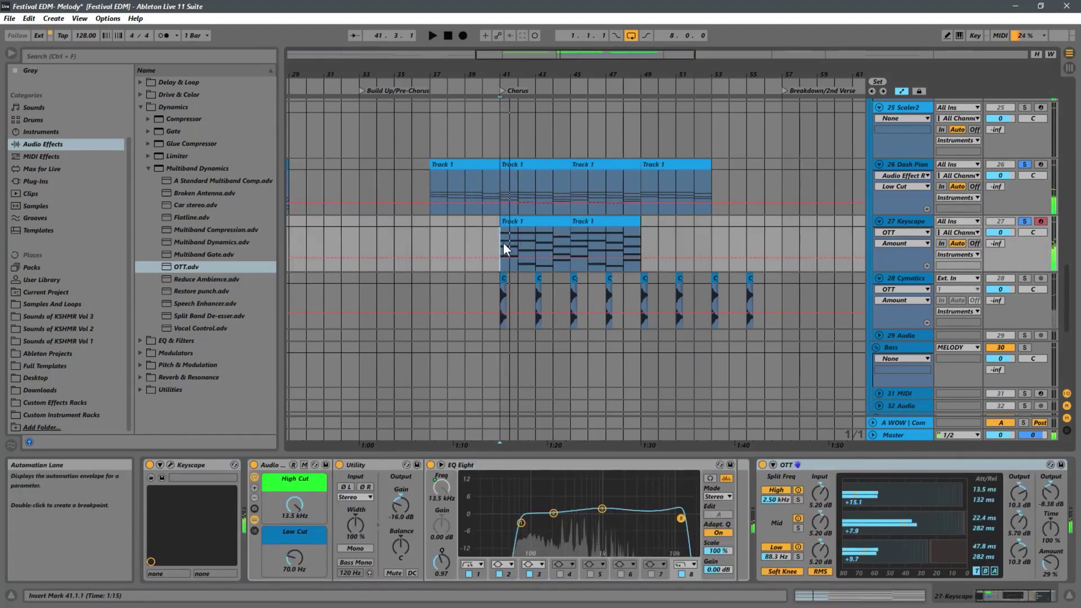
{"action": "key", "text": "space"}
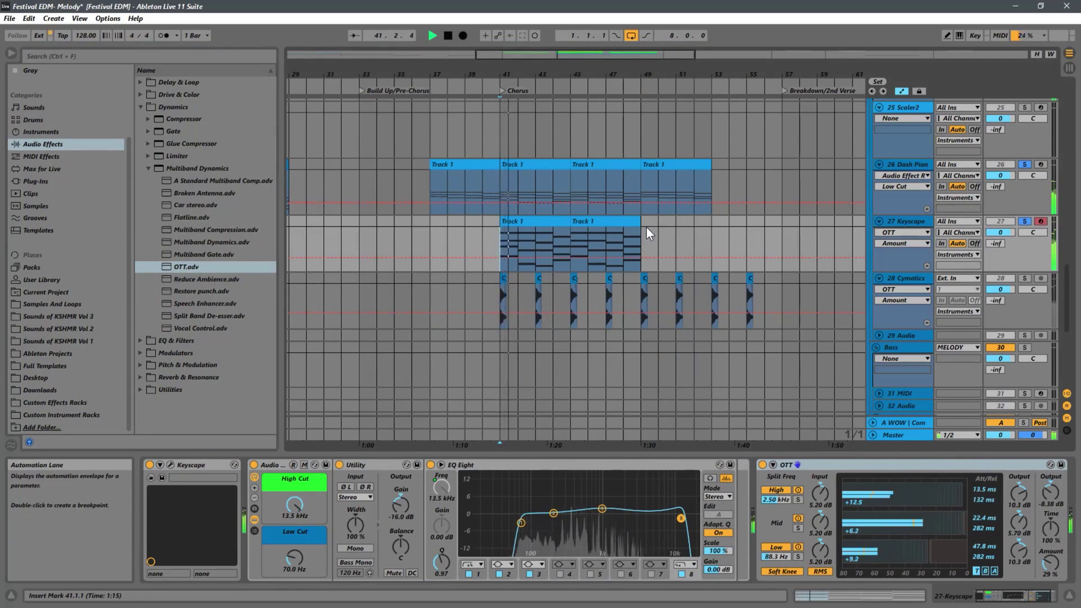
{"action": "scroll", "coordinate": [566, 155], "scroll_direction": "down", "scroll_amount": 3}
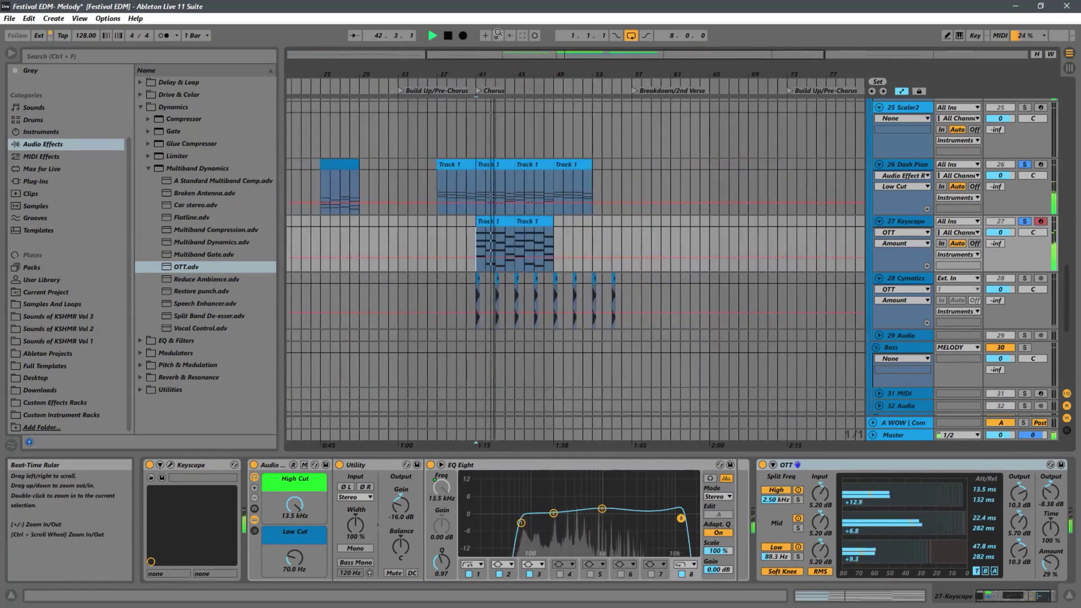
{"action": "left_click", "coordinate": [535, 219]}
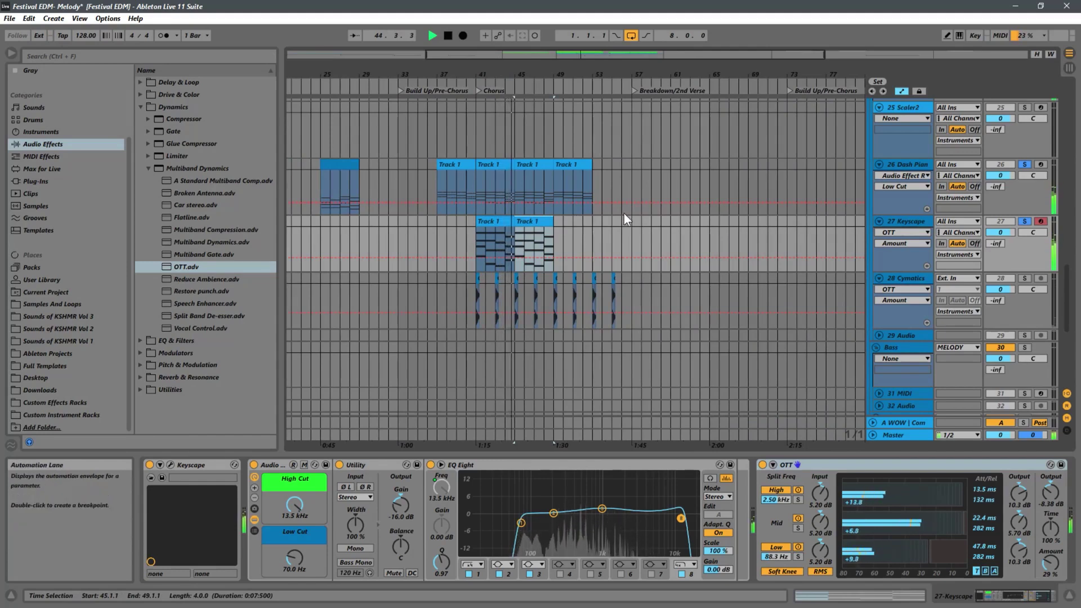
{"action": "scroll", "coordinate": [599, 212], "scroll_direction": "up", "scroll_amount": 5}
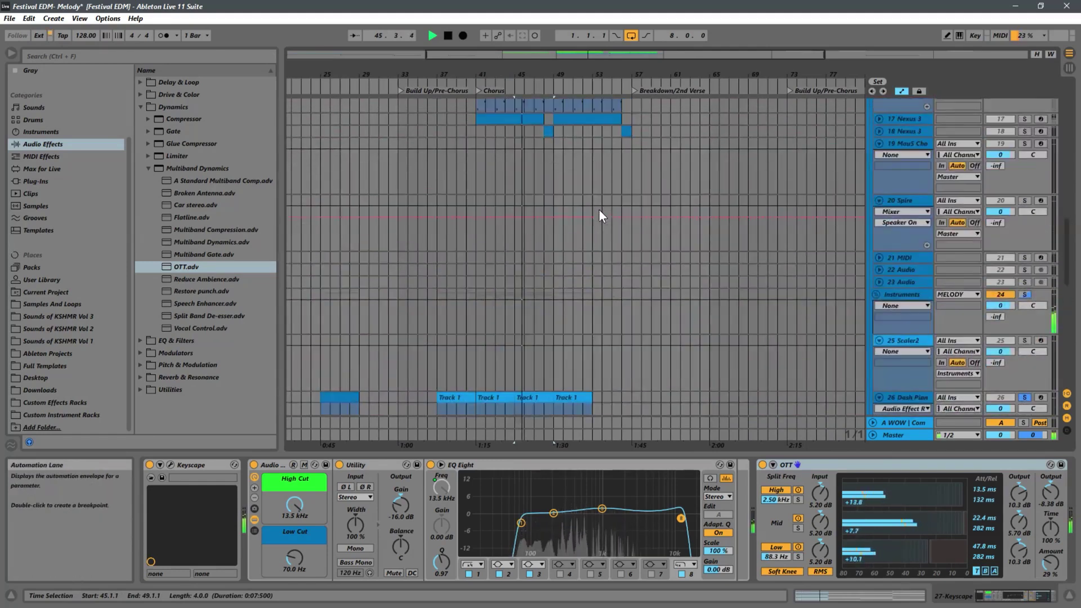
{"action": "scroll", "coordinate": [599, 211], "scroll_direction": "up", "scroll_amount": 8}
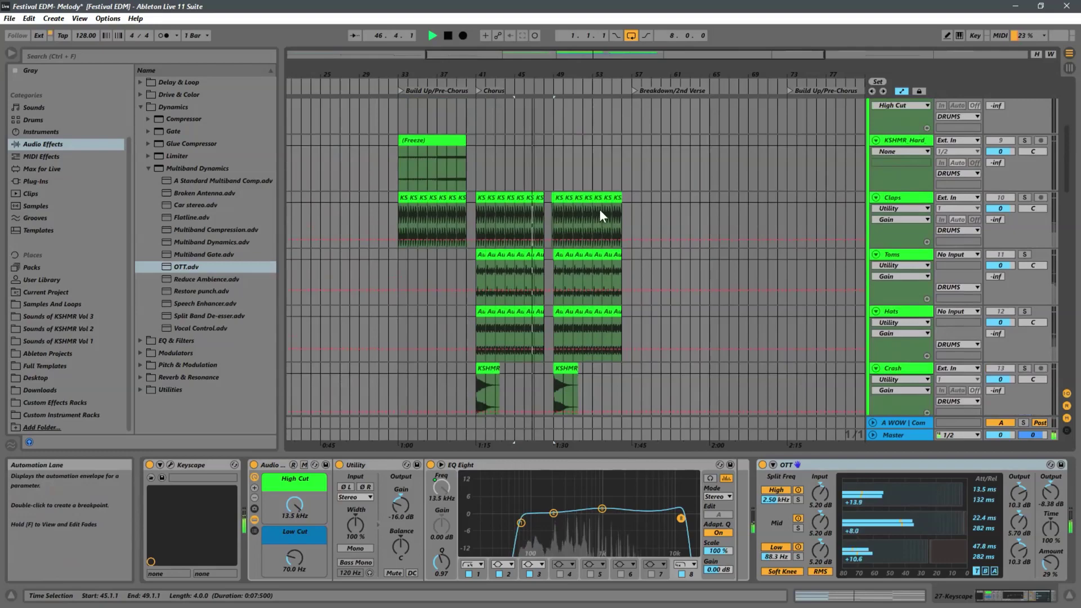
{"action": "scroll", "coordinate": [600, 209], "scroll_direction": "up", "scroll_amount": 6}
{"action": "scroll", "coordinate": [599, 208], "scroll_direction": "down", "scroll_amount": 2}
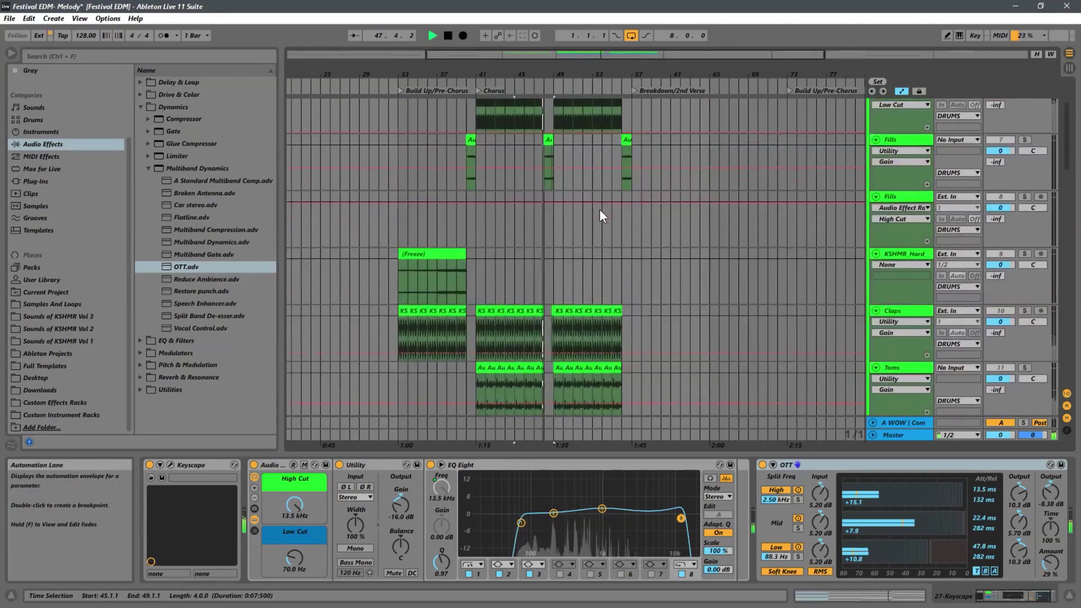
{"action": "scroll", "coordinate": [599, 208], "scroll_direction": "down", "scroll_amount": 10}
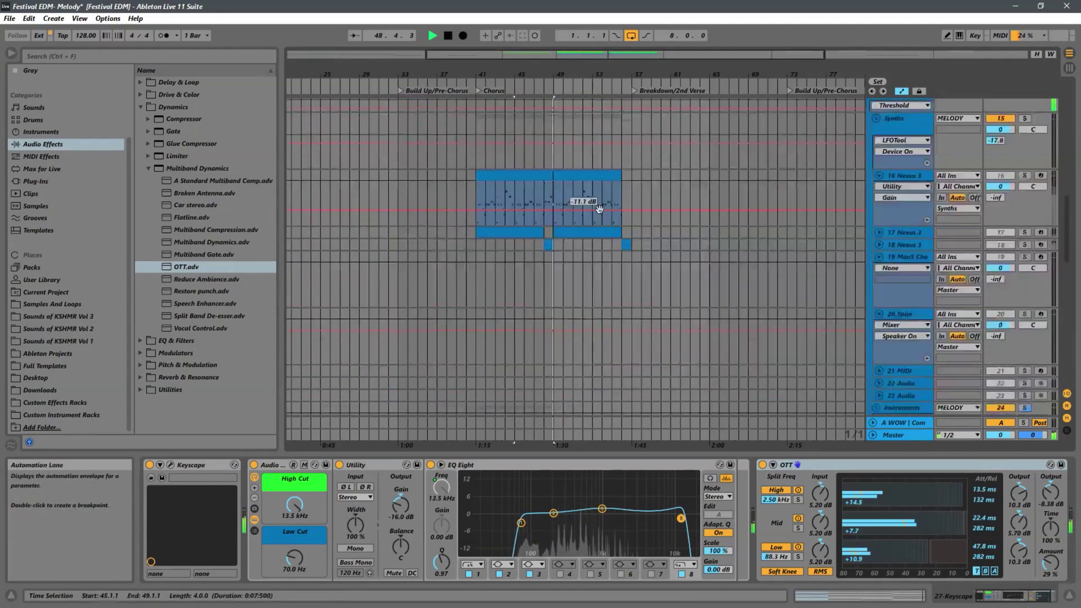
{"action": "scroll", "coordinate": [599, 208], "scroll_direction": "down", "scroll_amount": 8}
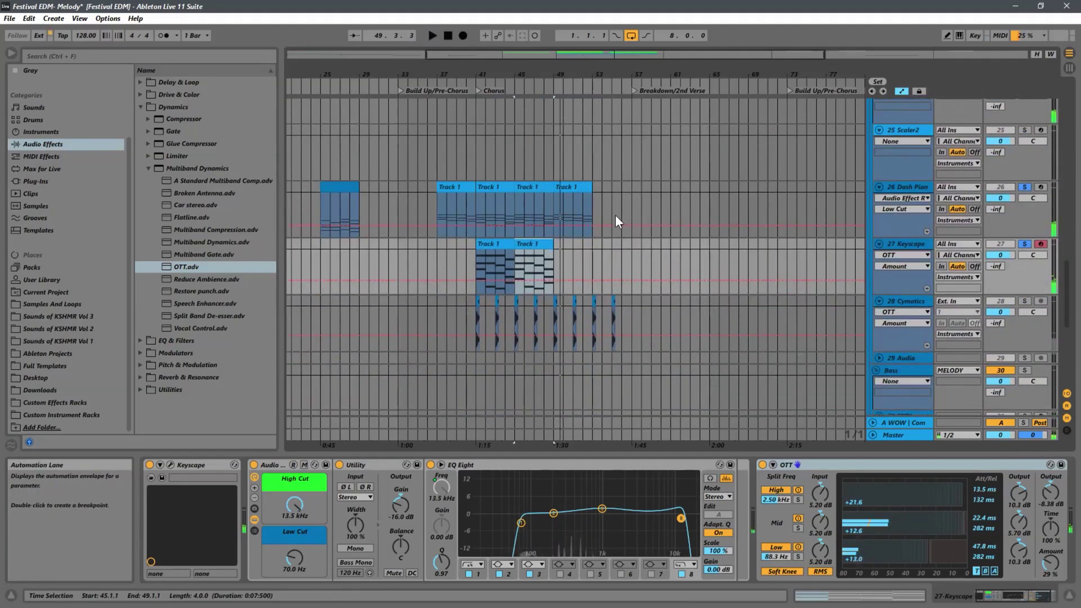
- Move both tracks' chord clips from bars 41–49 earlier so they start at bar 25
{"action": "left_click", "coordinate": [484, 182]}
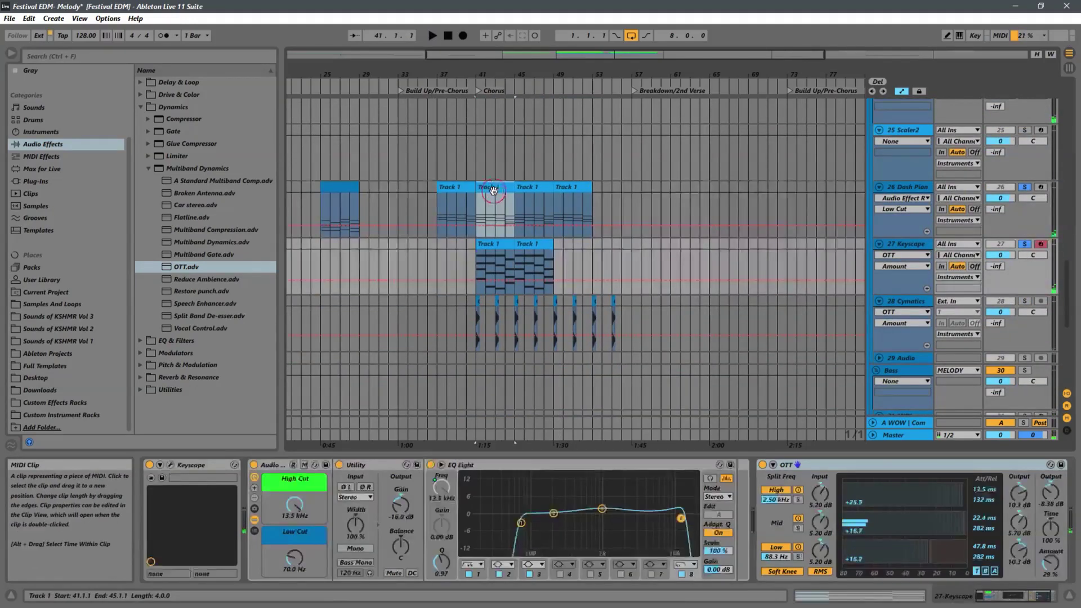
{"action": "left_click", "coordinate": [533, 244], "text": "shift"}
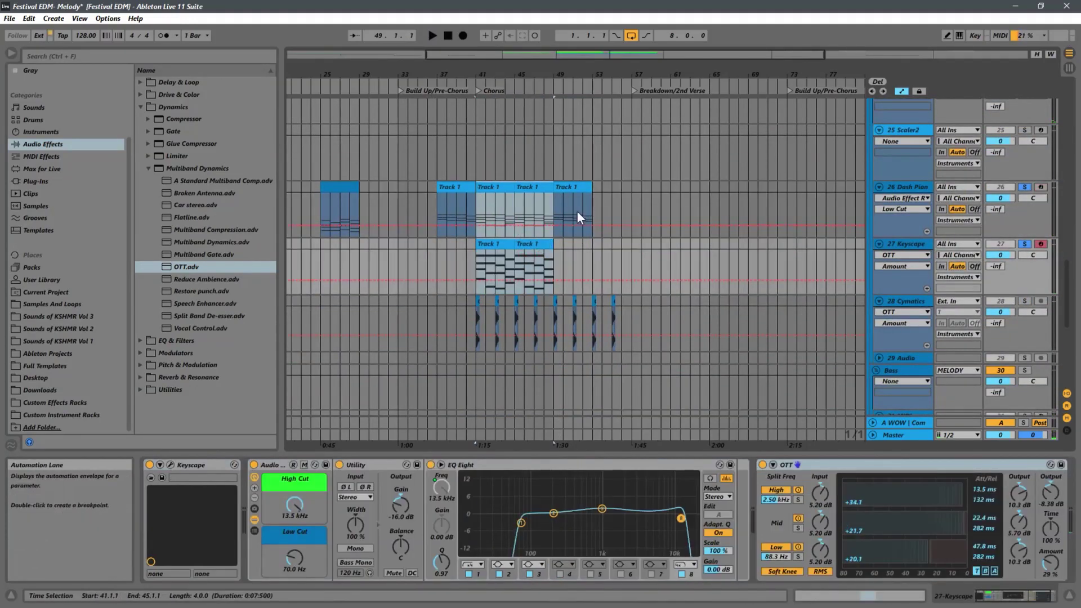
{"action": "left_click_drag", "start_coordinate": [495, 188], "coordinate": [417, 194]}
{"action": "left_click_drag", "start_coordinate": [353, 71], "coordinate": [353, 74]}
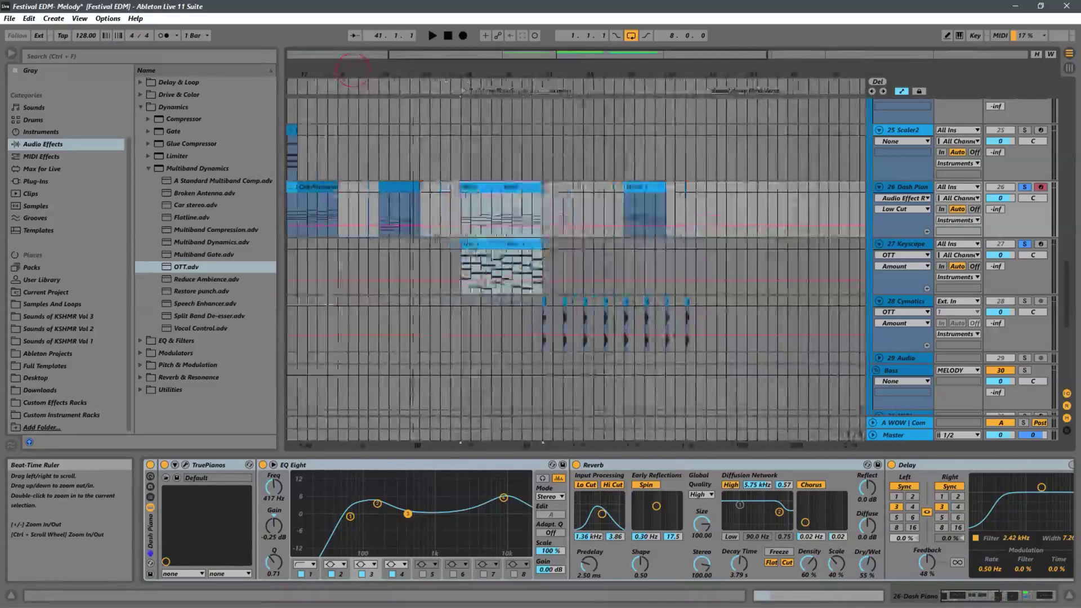
{"action": "left_click", "coordinate": [524, 199]}
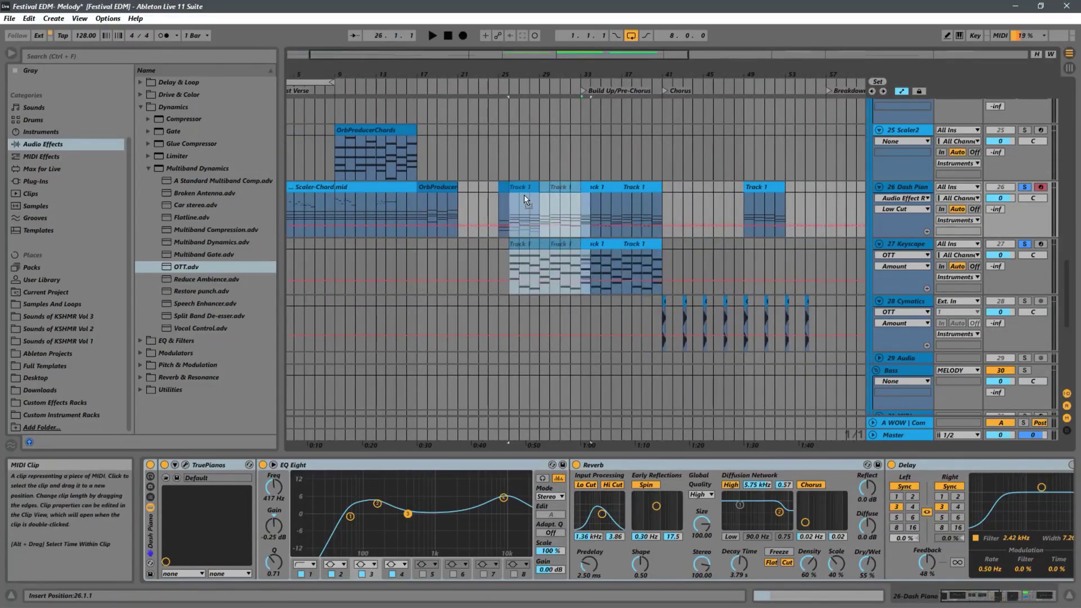